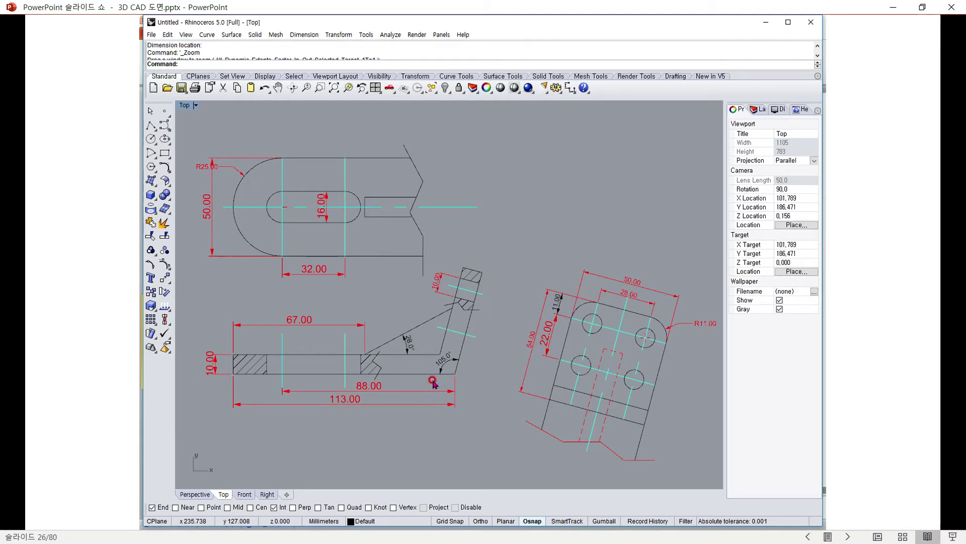
Switch to CADian3D and show only the front view
key(alt+Tab)
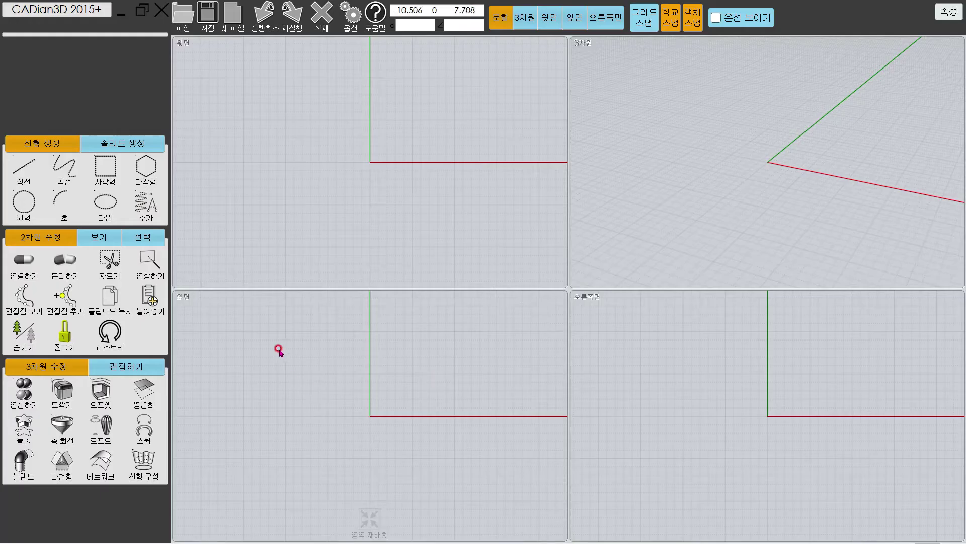
click(575, 18)
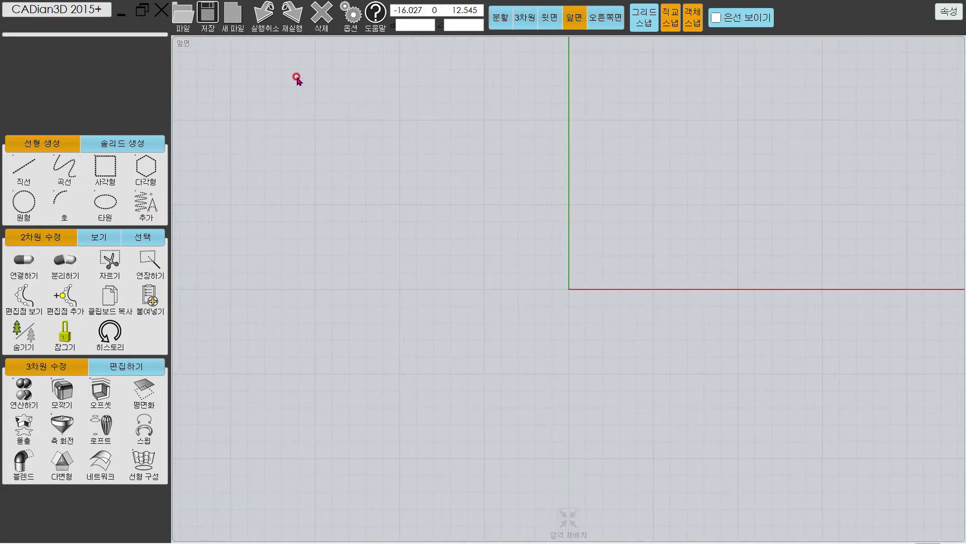
click(24, 168)
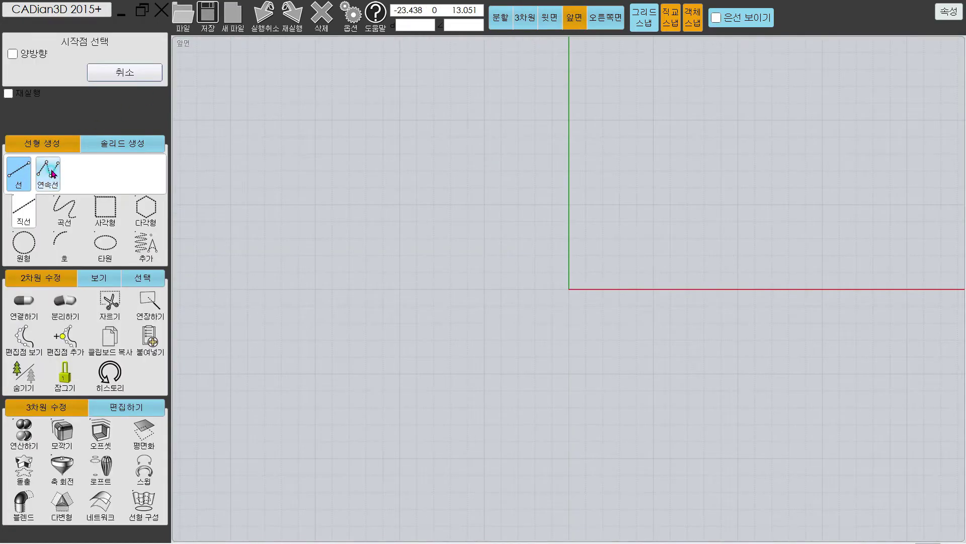
click(48, 171)
click(569, 288)
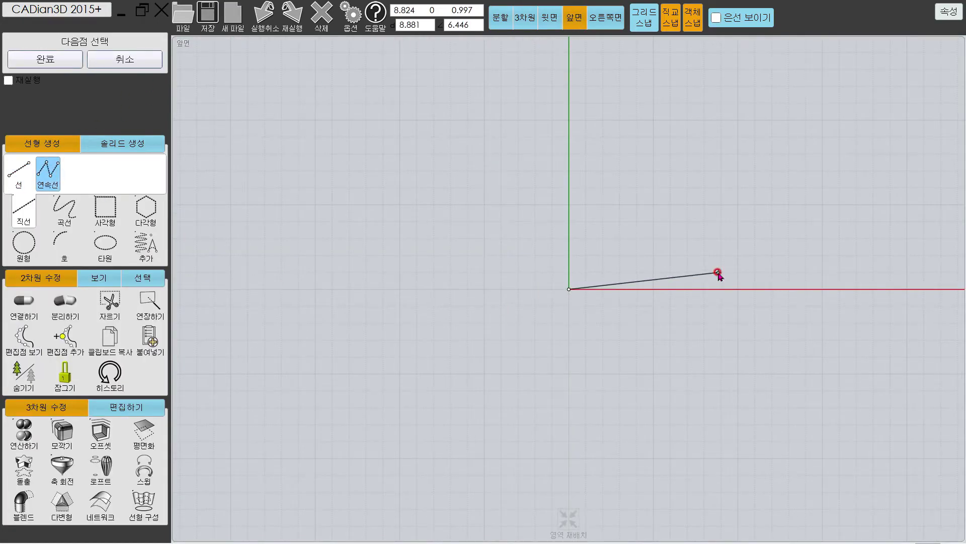
text(113)
scroll(339, 320, up, 5)
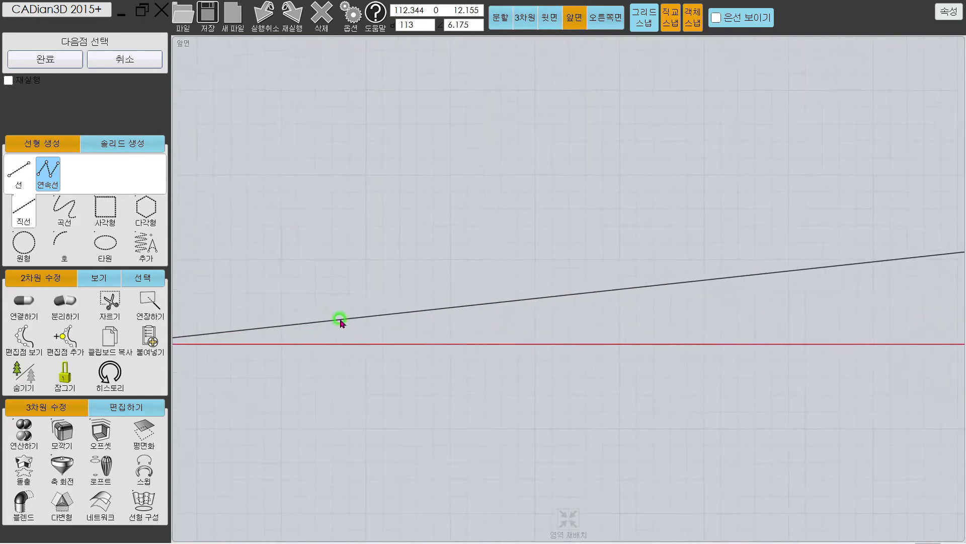
click(500, 328)
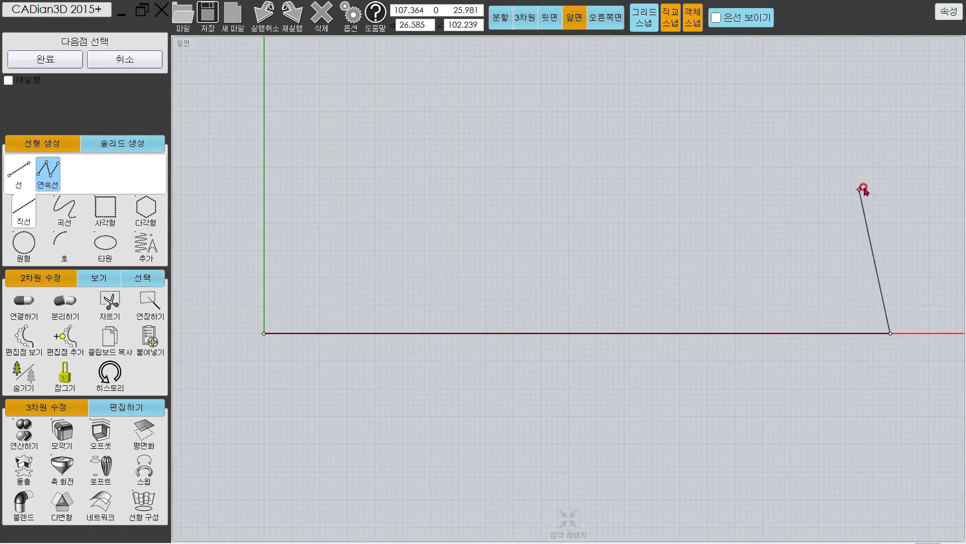
middle_drag(863, 190, 647, 214)
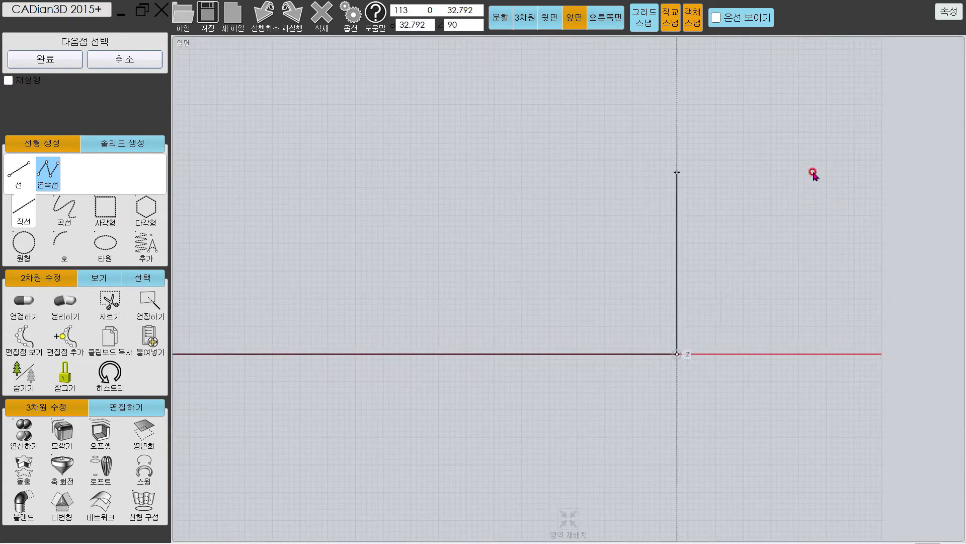
text(@)
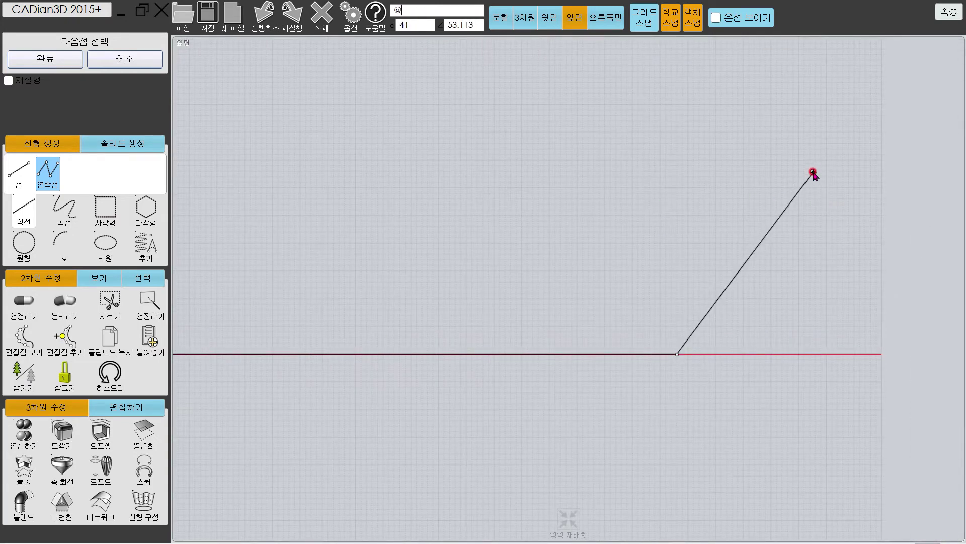
text(54<)
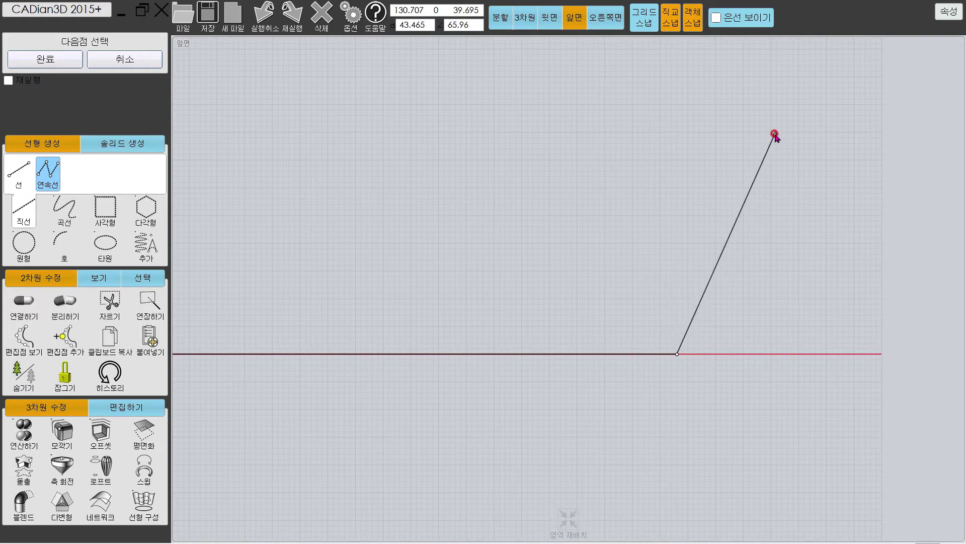
text(@54<75)
key(Return)
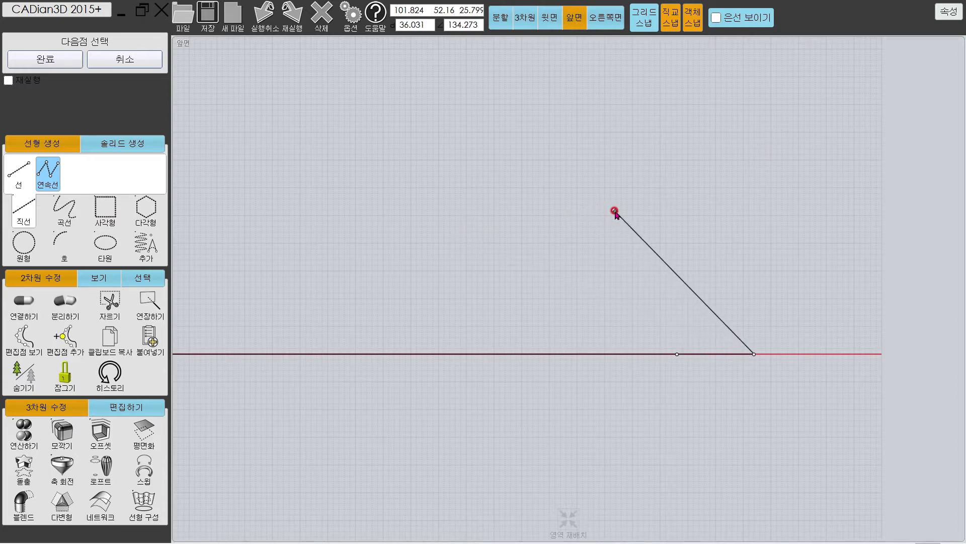
click(147, 61)
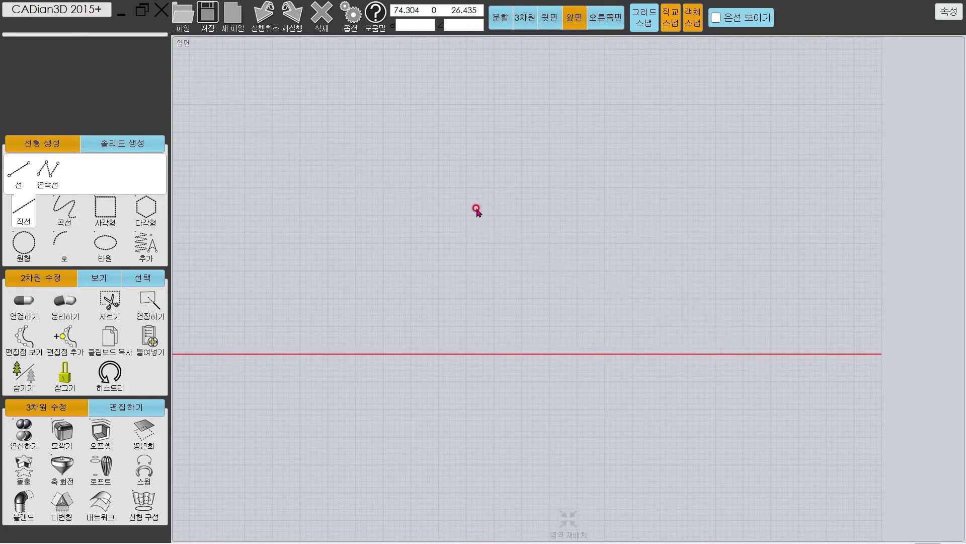
Start a polyline at the origin in the front view with a horizontal segment of length 113 along the X axis
click(48, 174)
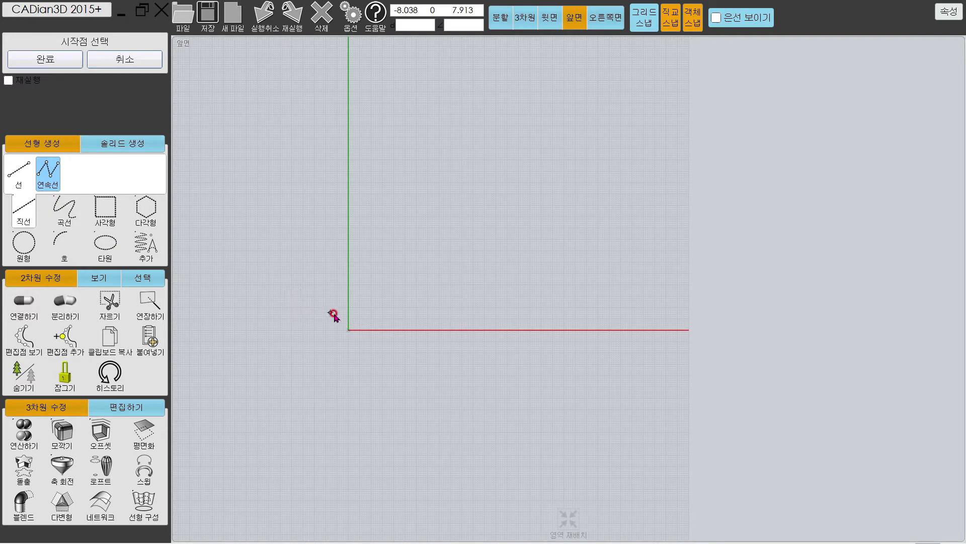
click(348, 330)
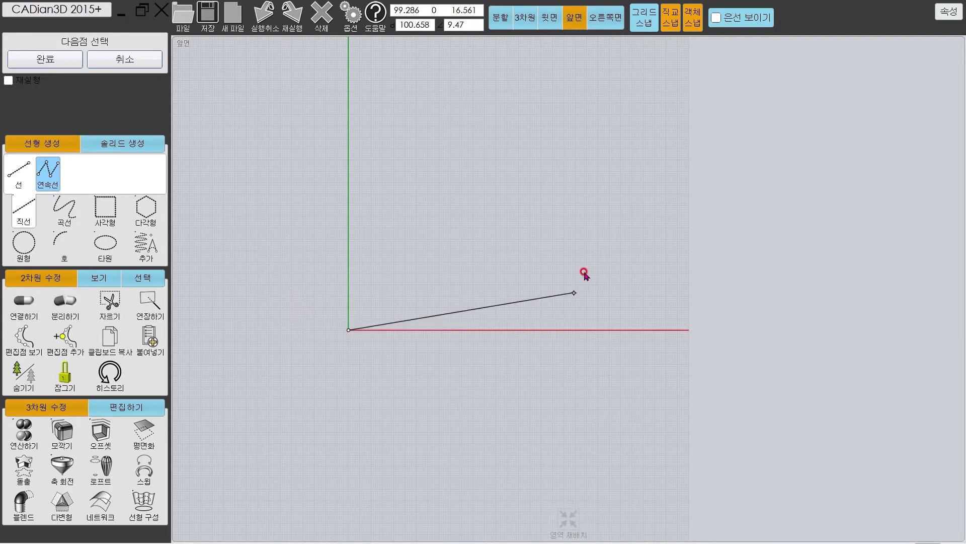
text(113)
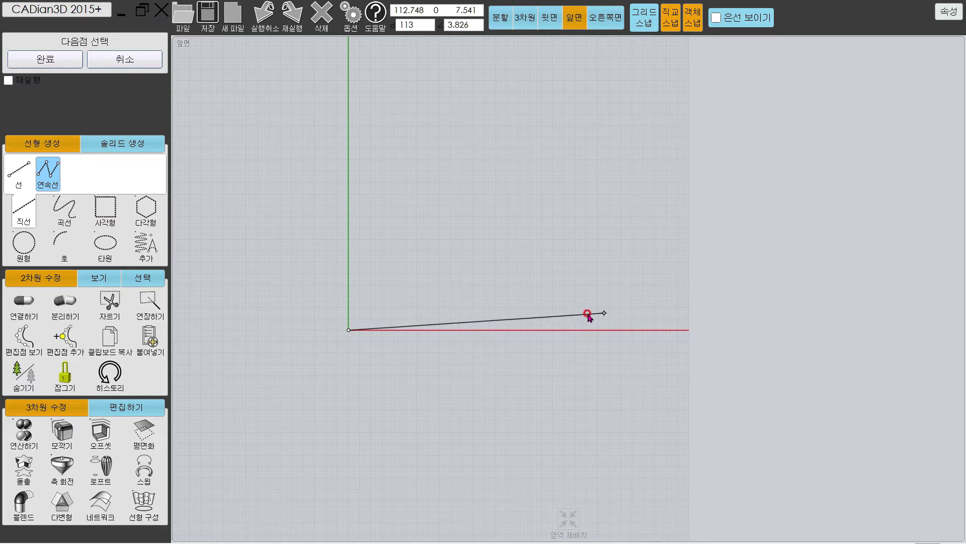
key(Return)
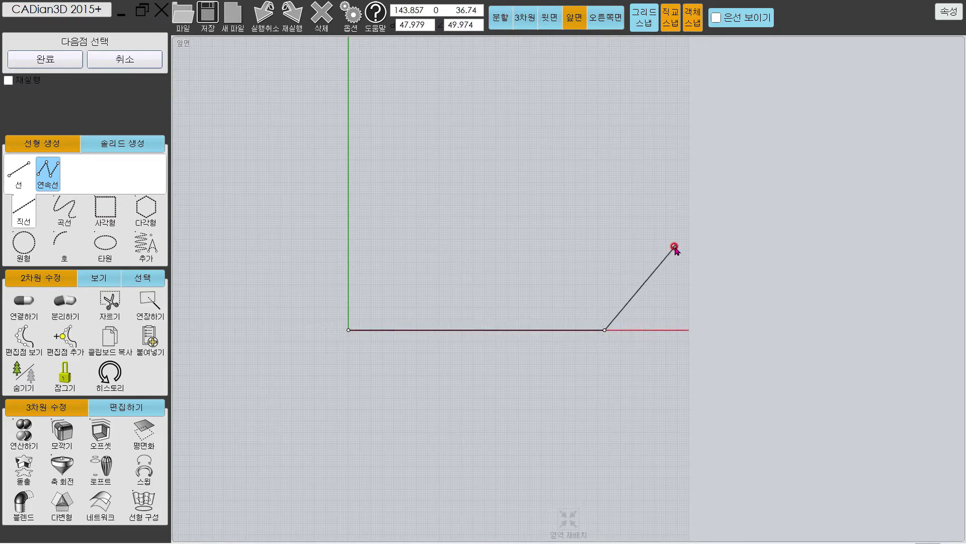
Add a second polyline segment of length 54 at an angle of 75 degrees and finish the polyline
text(7)
key(Return)
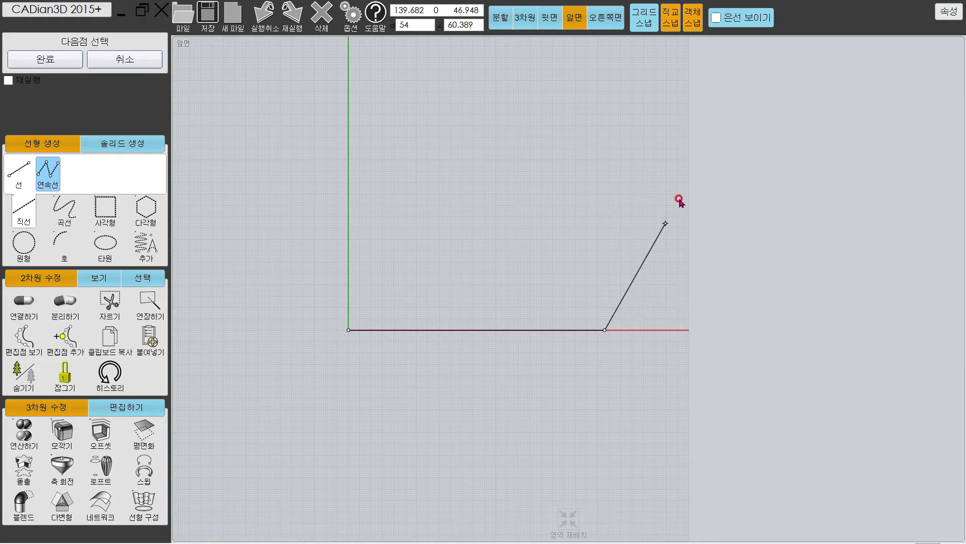
text(<75)
key(Return)
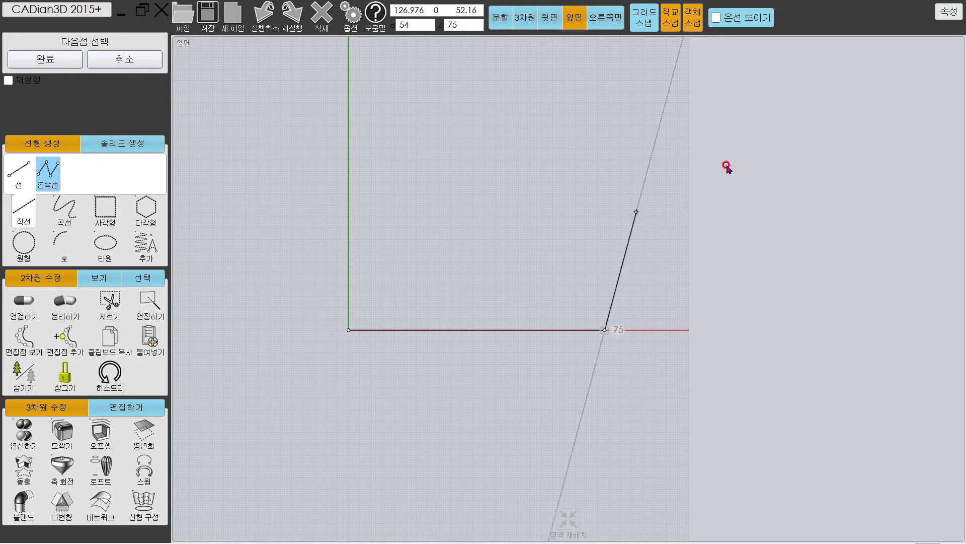
click(690, 165)
key(Return)
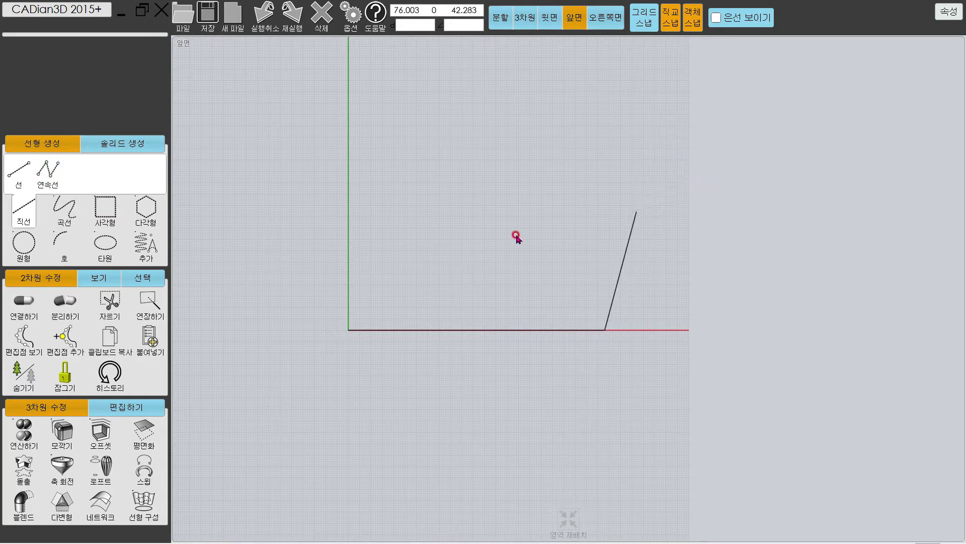
Check the thickness on the reference drawing and offset the bent polyline inward by a distance of 10
key(alt+Tab)
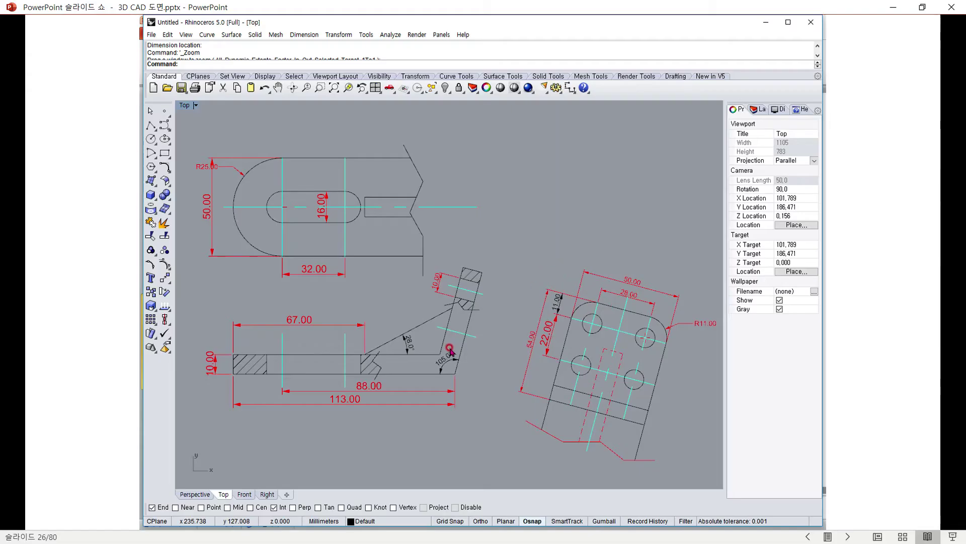
key(alt+Tab)
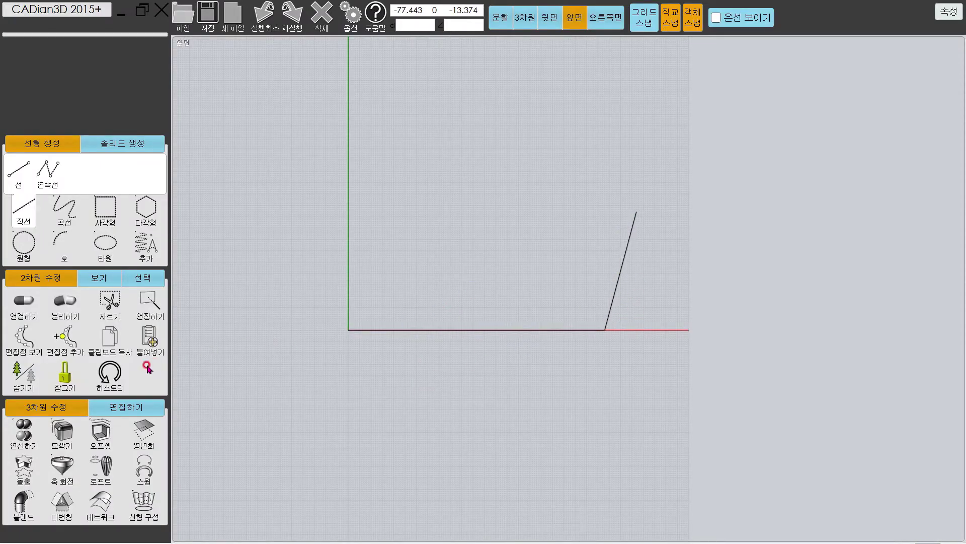
click(101, 432)
click(424, 331)
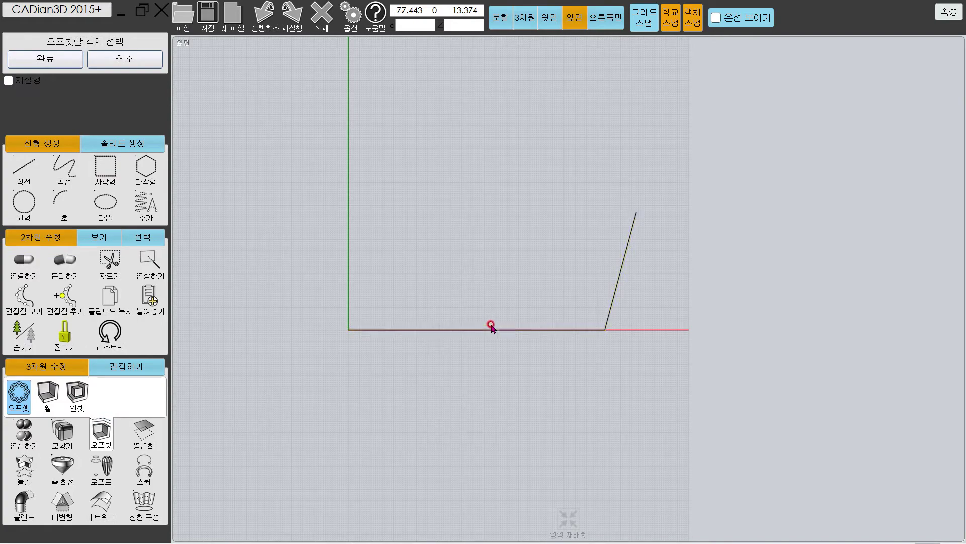
key(Return)
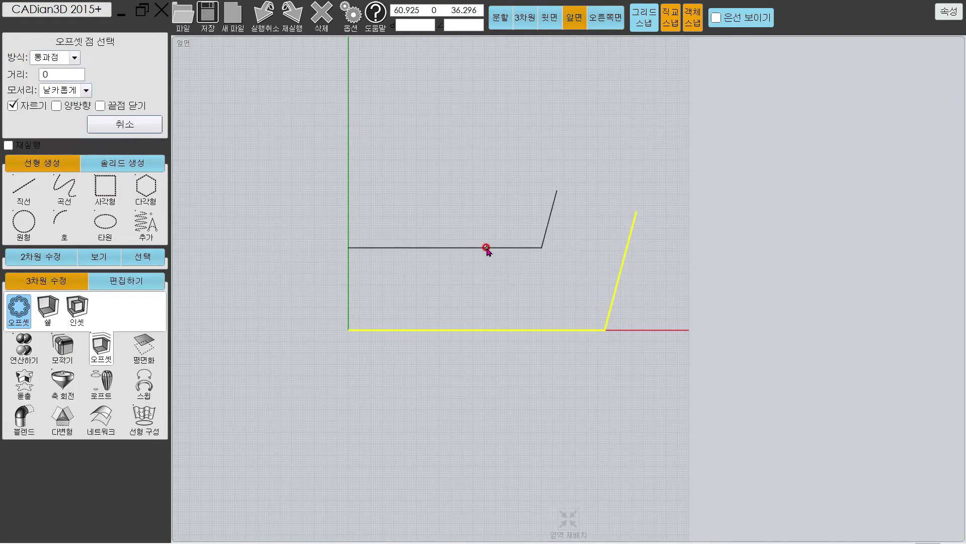
text(10)
key(Return)
click(486, 250)
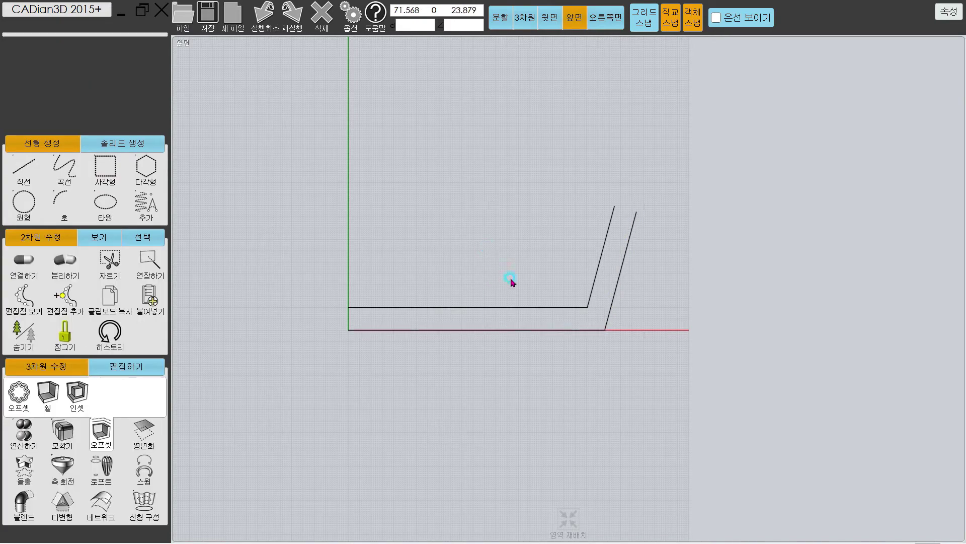
Close the bracket profile with straight lines joining the offset curves at the base end and at the upright's tip
click(34, 176)
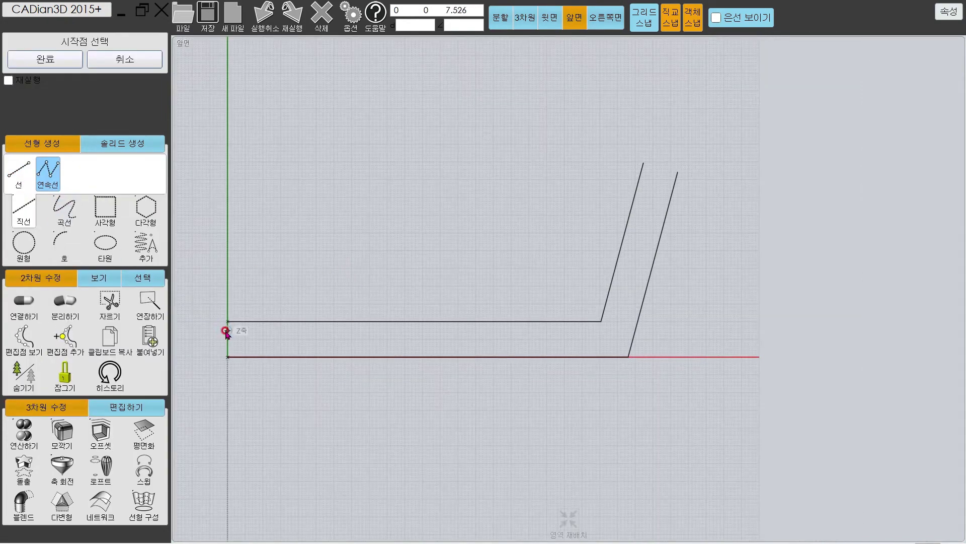
click(227, 321)
click(228, 357)
key(Return)
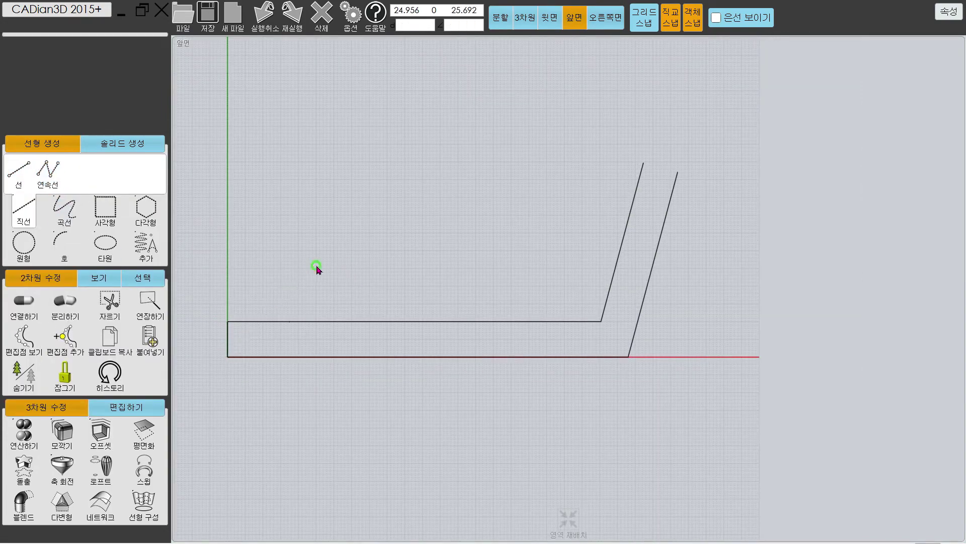
key(Return)
click(643, 162)
click(677, 170)
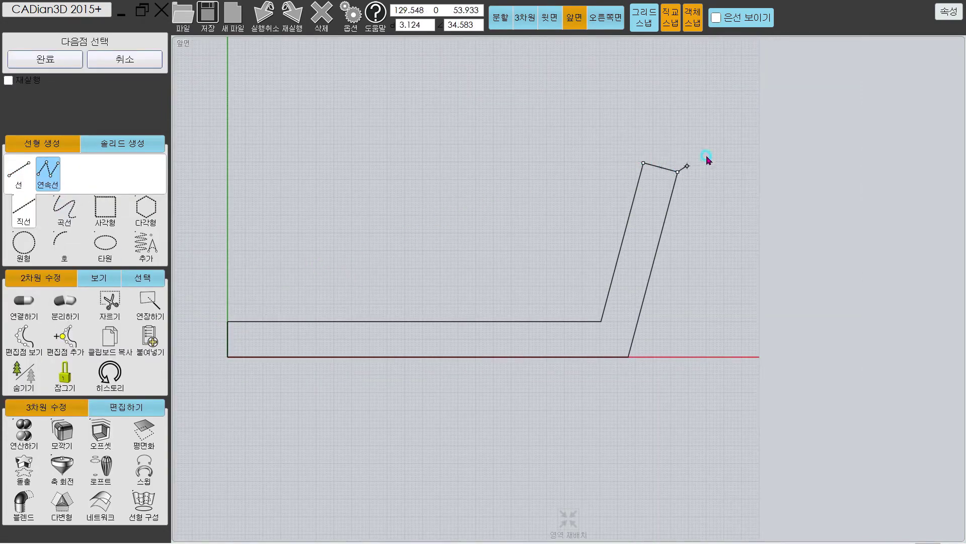
key(Return)
Extrude the four profile curves in both directions in the 3D view to form the solid L-shaped bracket
scroll(573, 172, down, 3)
click(595, 218)
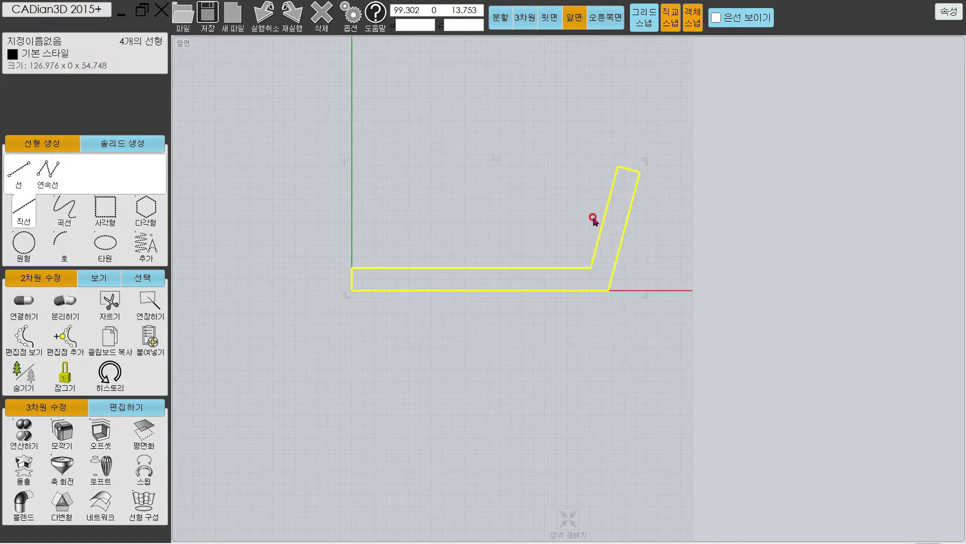
click(525, 21)
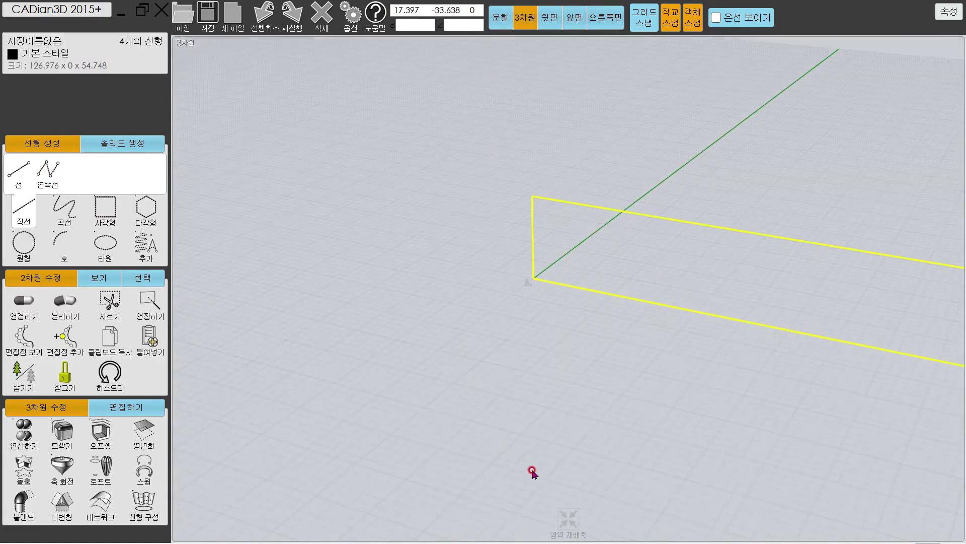
click(568, 518)
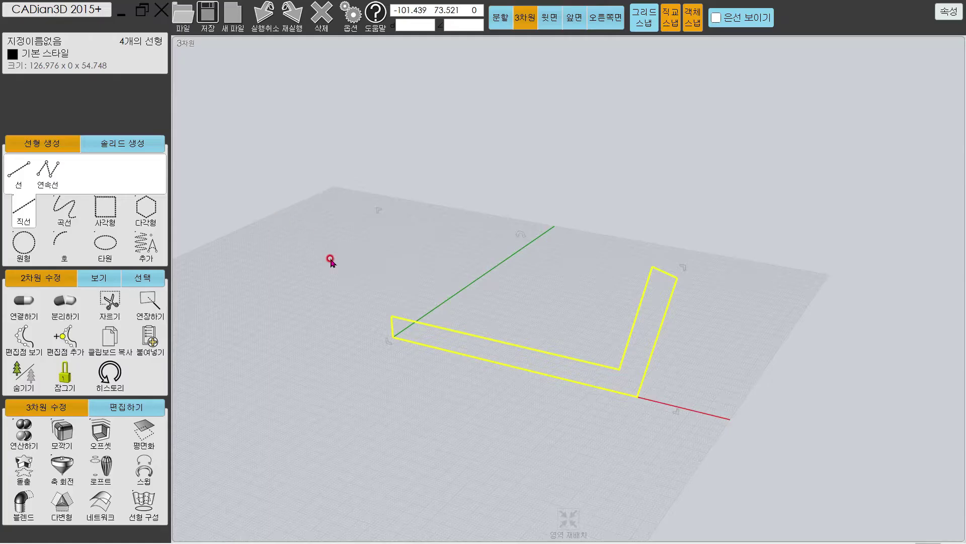
click(29, 464)
click(46, 59)
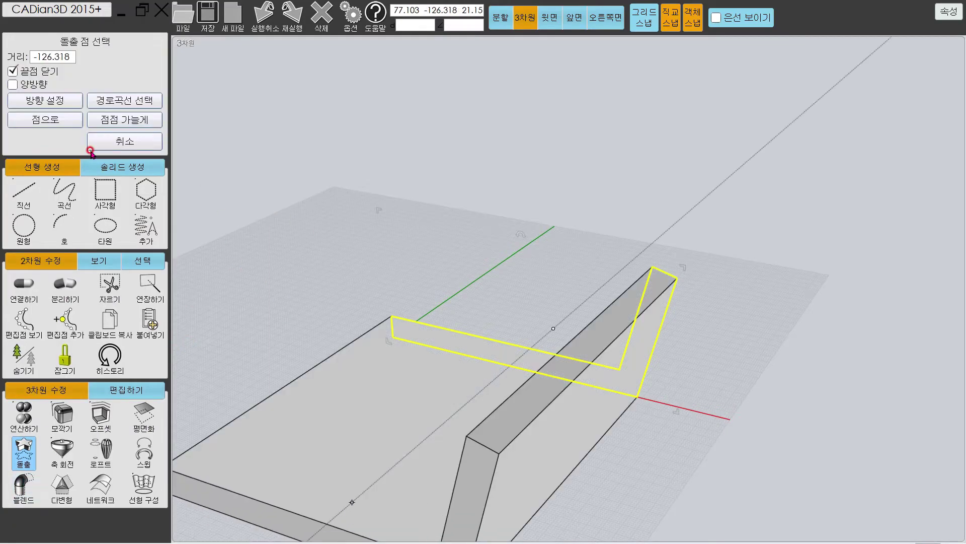
click(12, 84)
text(2)
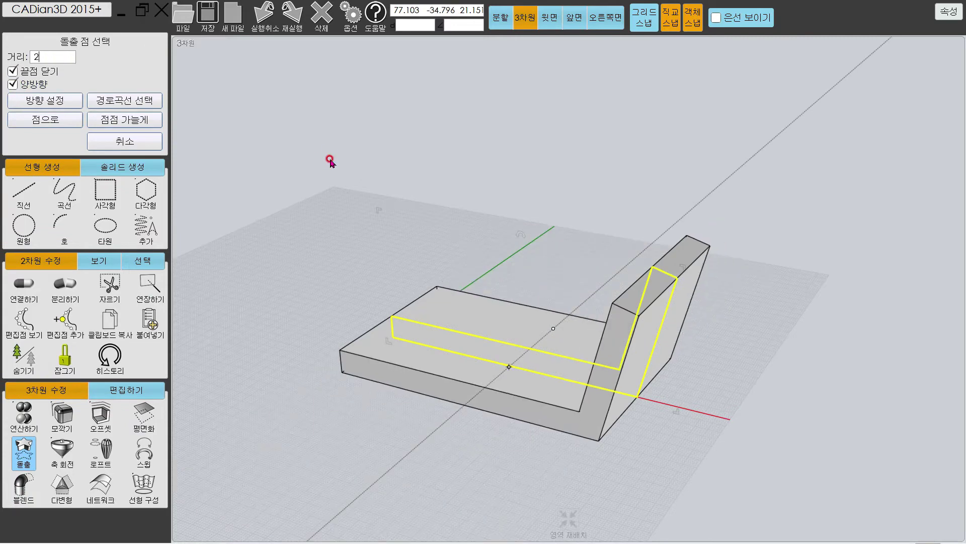
text(0)
key(Return)
key(Escape)
Check the end radius on the reference drawing and fillet the two vertical edges at the base's free end with radius 25
right_drag(277, 210, 371, 218)
key(alt+Tab)
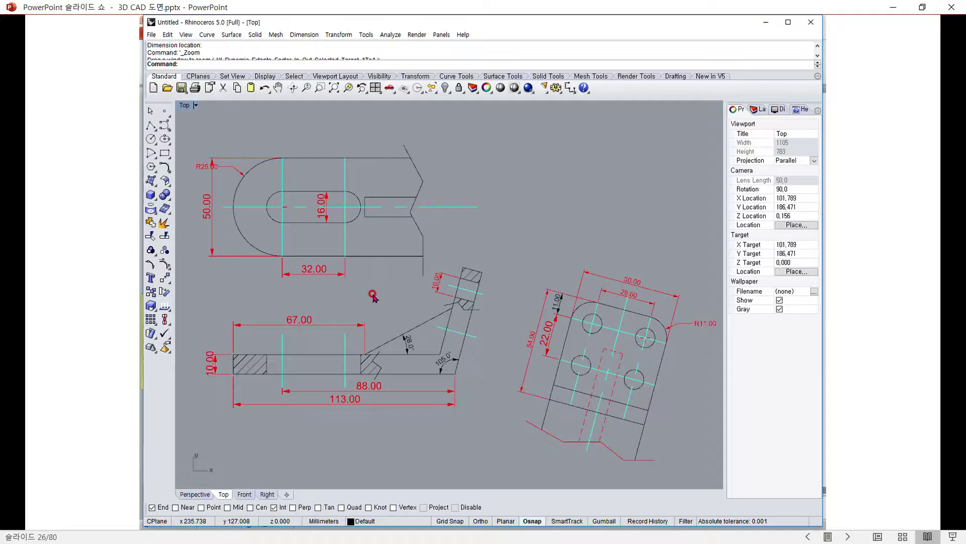
key(alt+Tab)
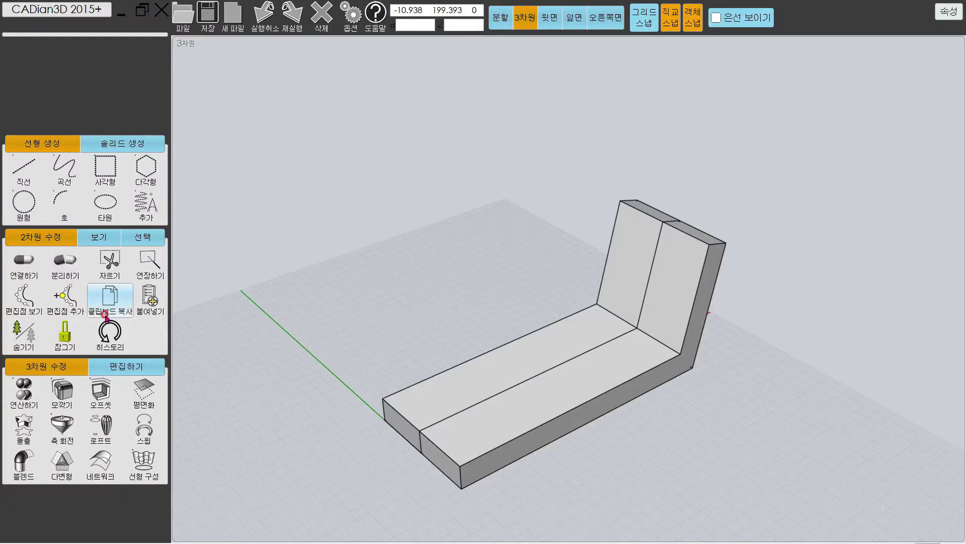
click(63, 430)
click(18, 395)
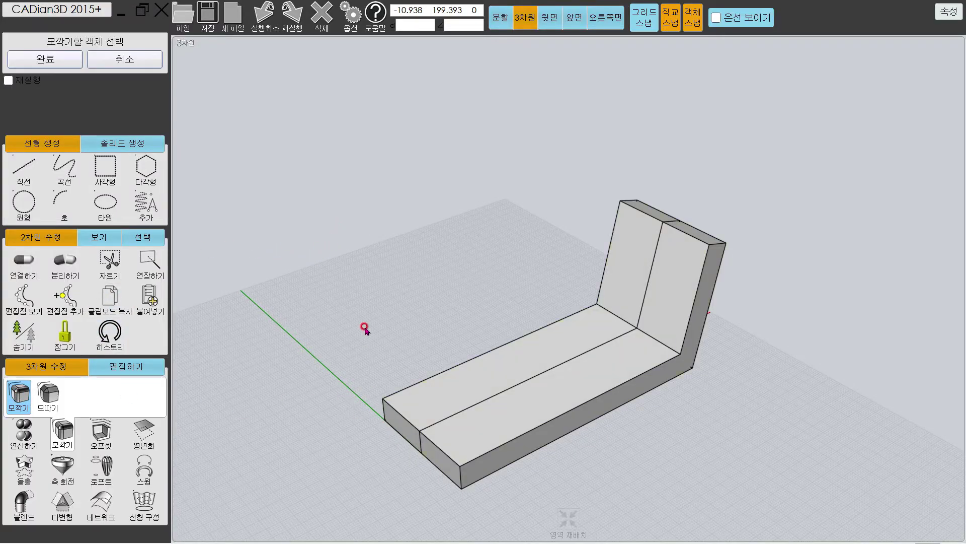
click(461, 478)
key(Return)
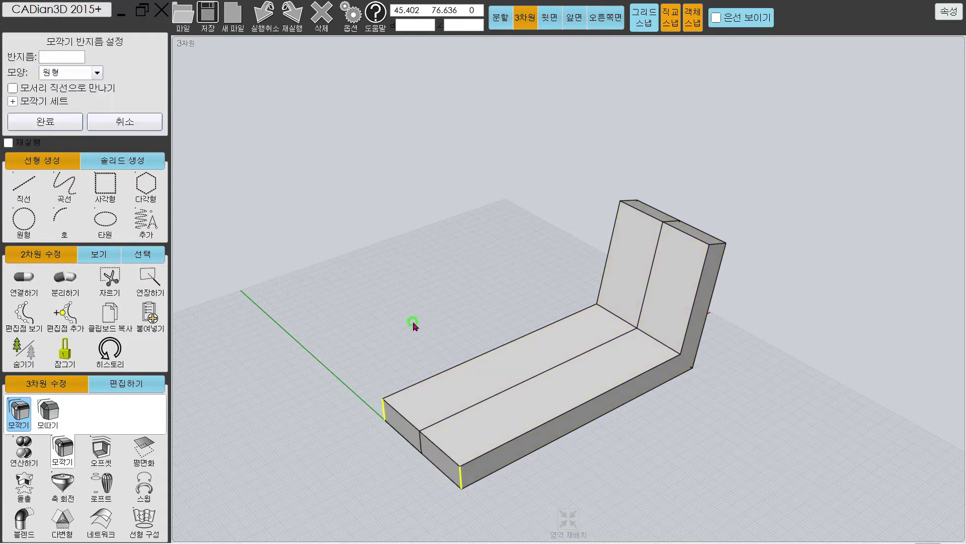
key(Return)
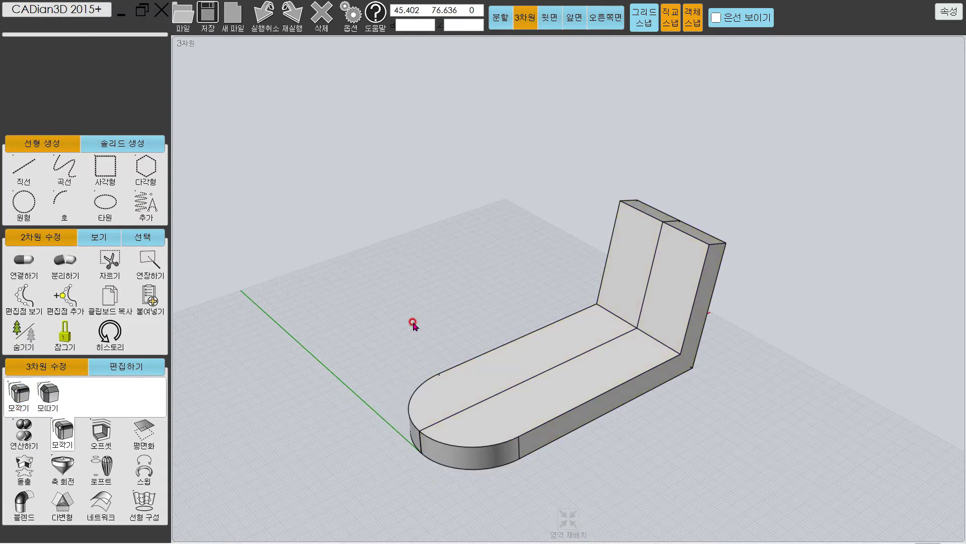
Check the slot size on the reference drawing and draw a radius 8 circle at the rounded end's arc centre in the top view
key(alt+Tab)
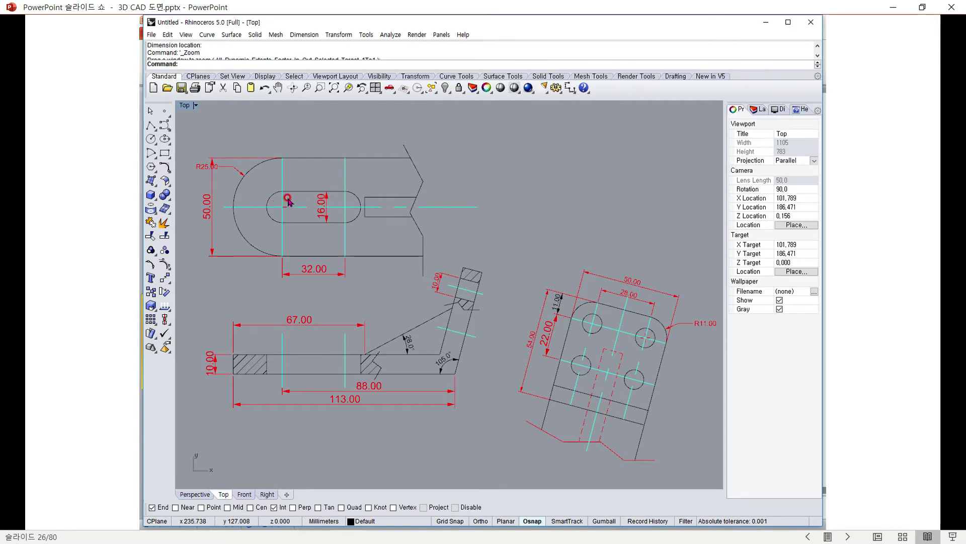
key(alt+Tab)
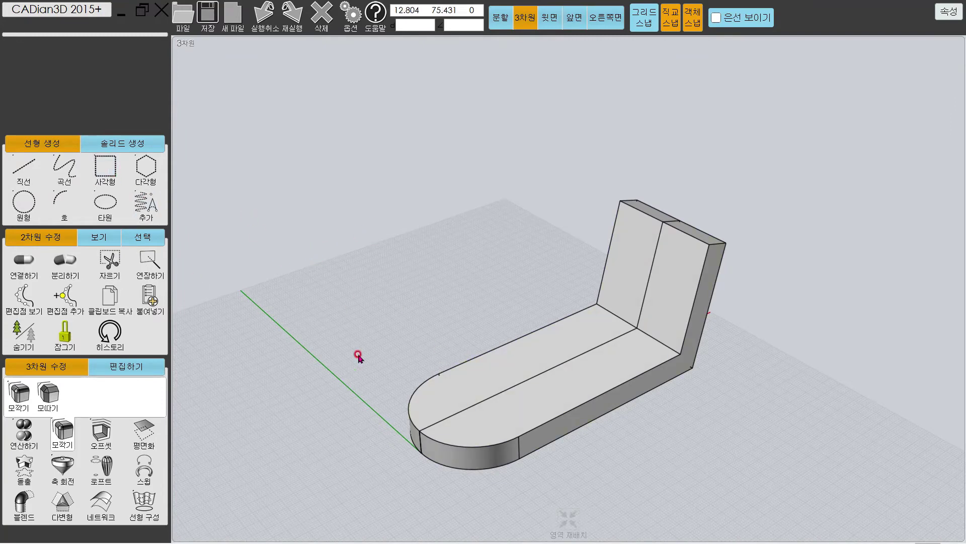
click(22, 200)
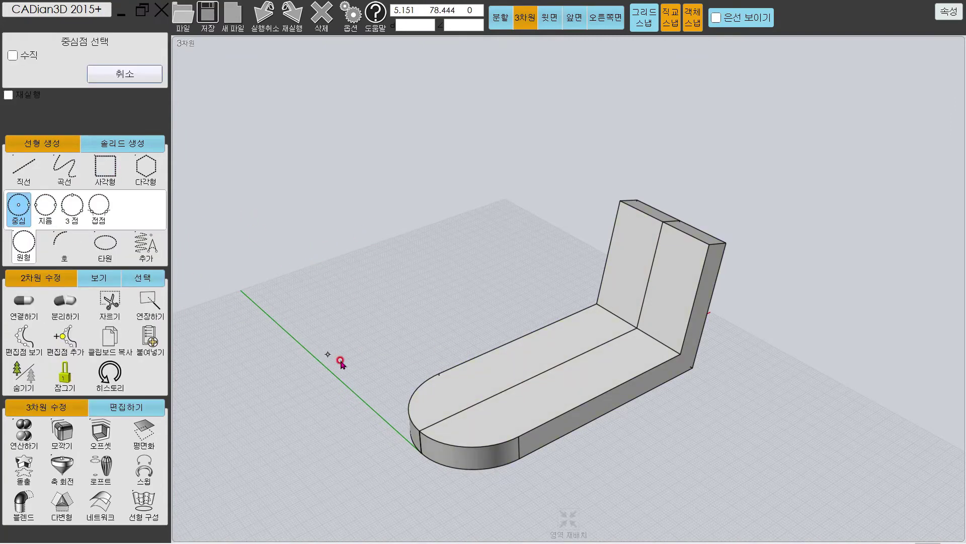
click(549, 18)
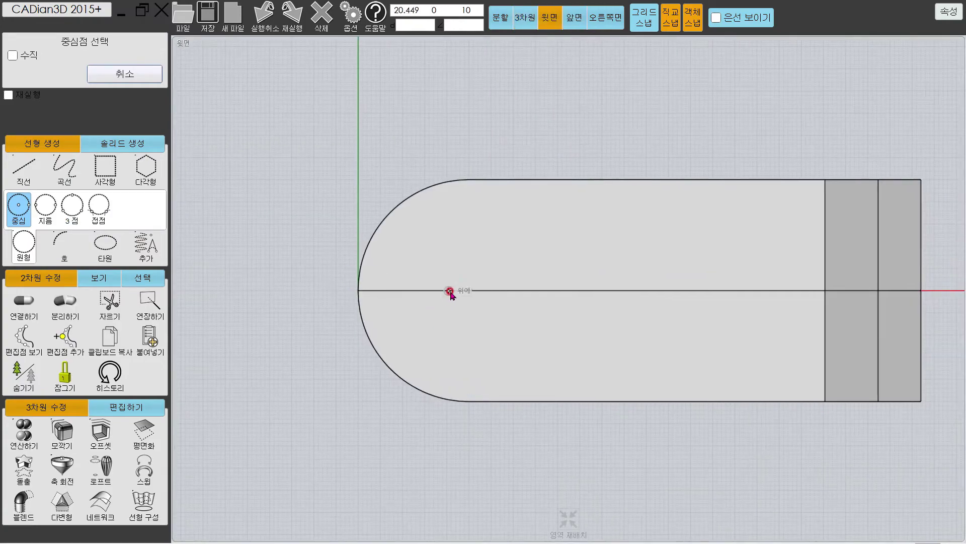
click(468, 290)
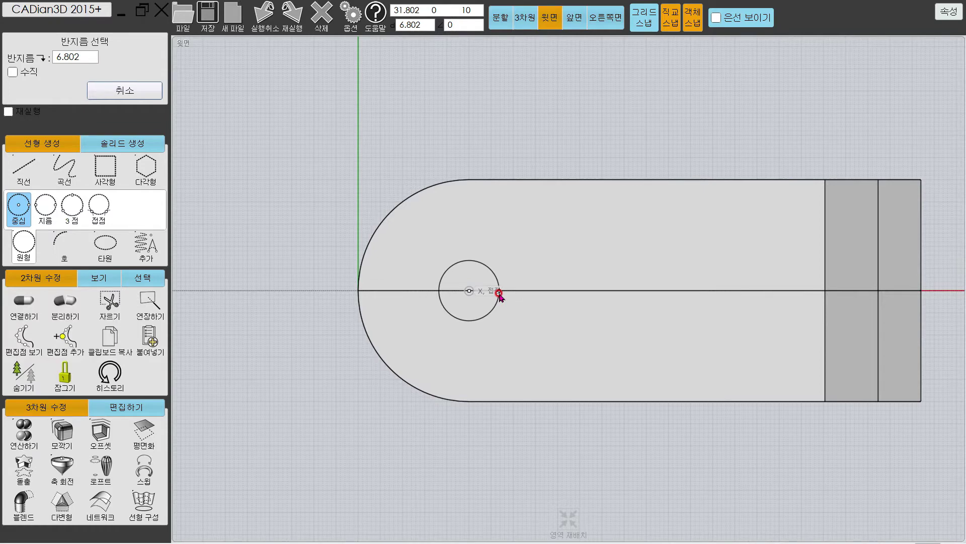
text(8)
key(Return)
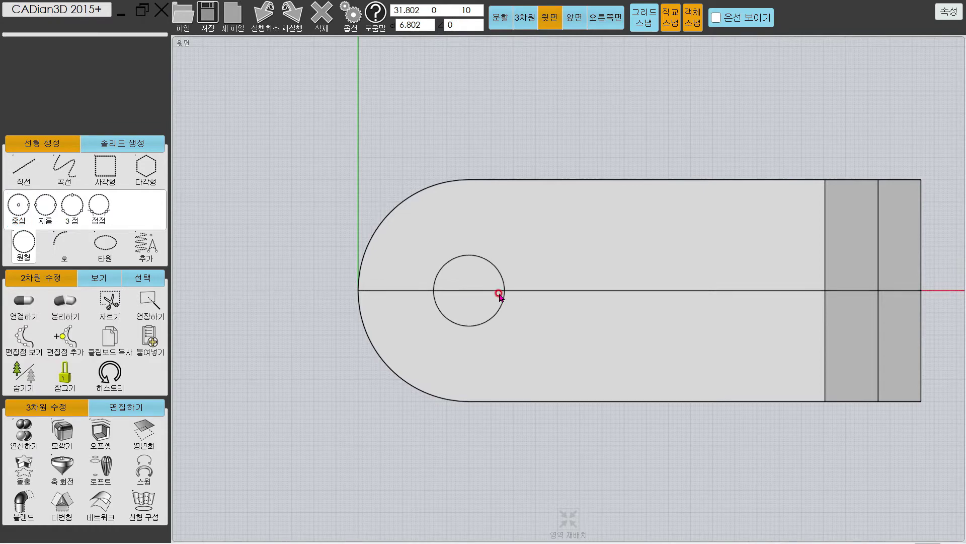
Copy the circle along the base's centreline toward the upright by a distance of 32
click(490, 262)
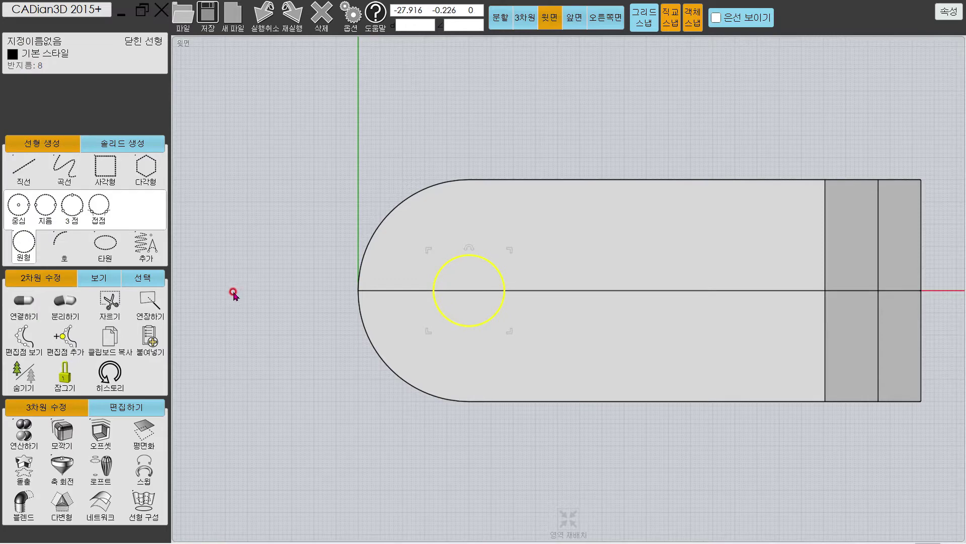
click(100, 409)
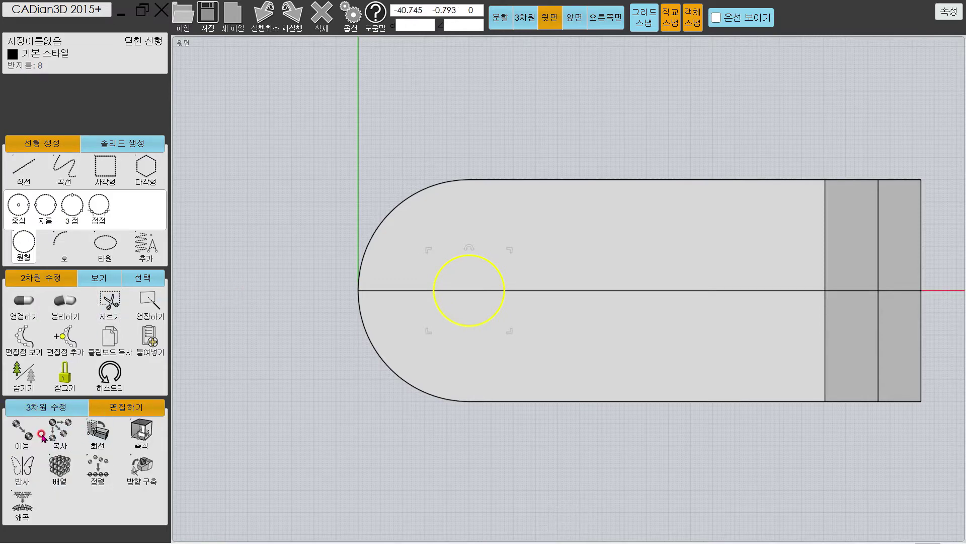
click(54, 432)
click(470, 114)
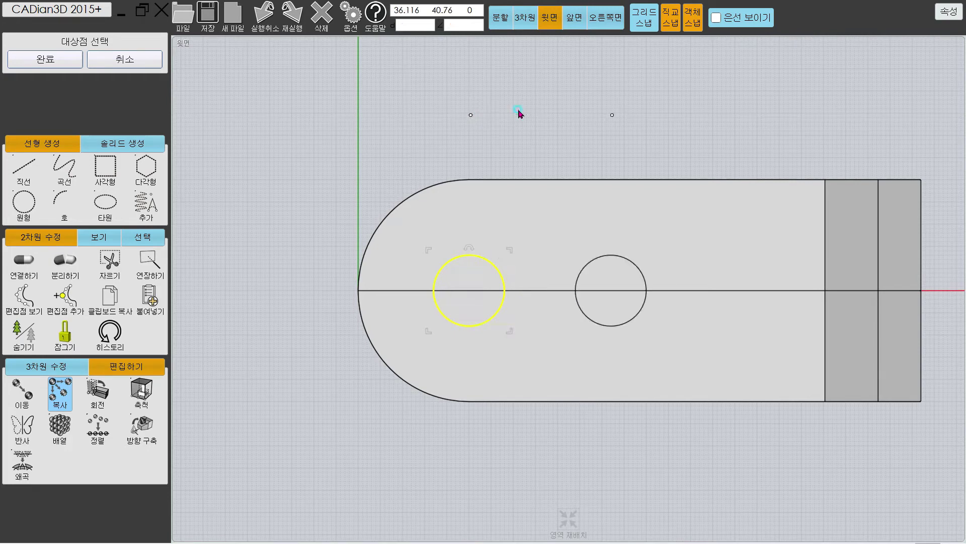
click(579, 136)
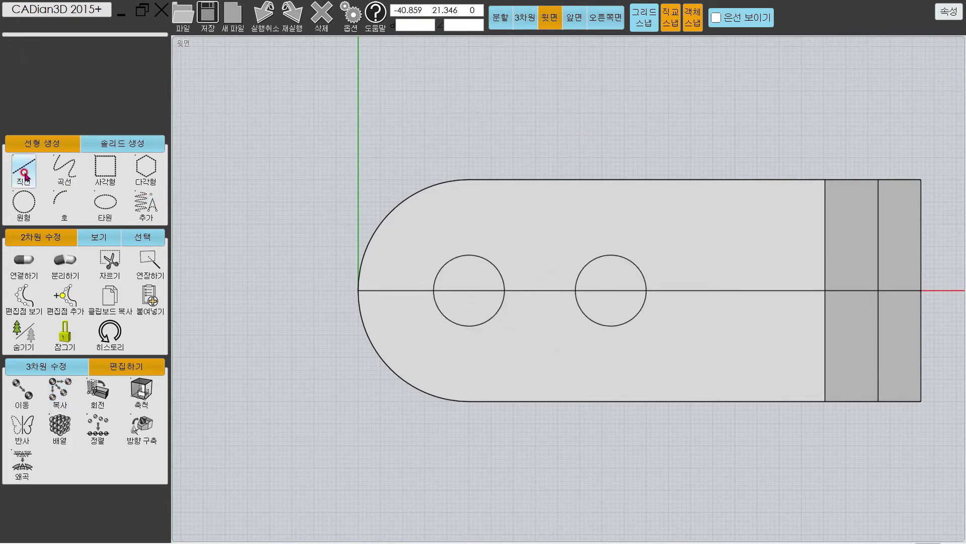
Connect the two circles with two straight tangent lines, one on each side of the base's centreline
click(24, 166)
click(25, 174)
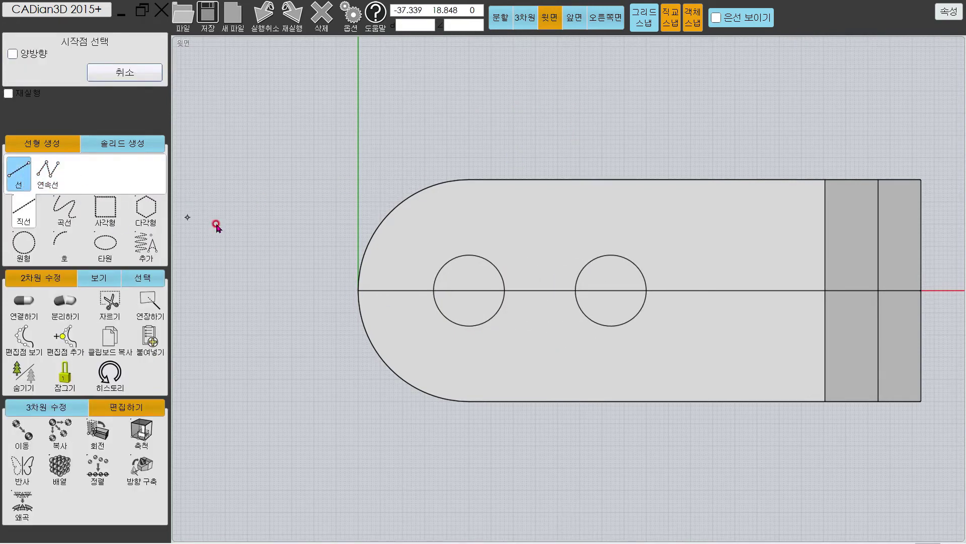
click(470, 255)
click(611, 255)
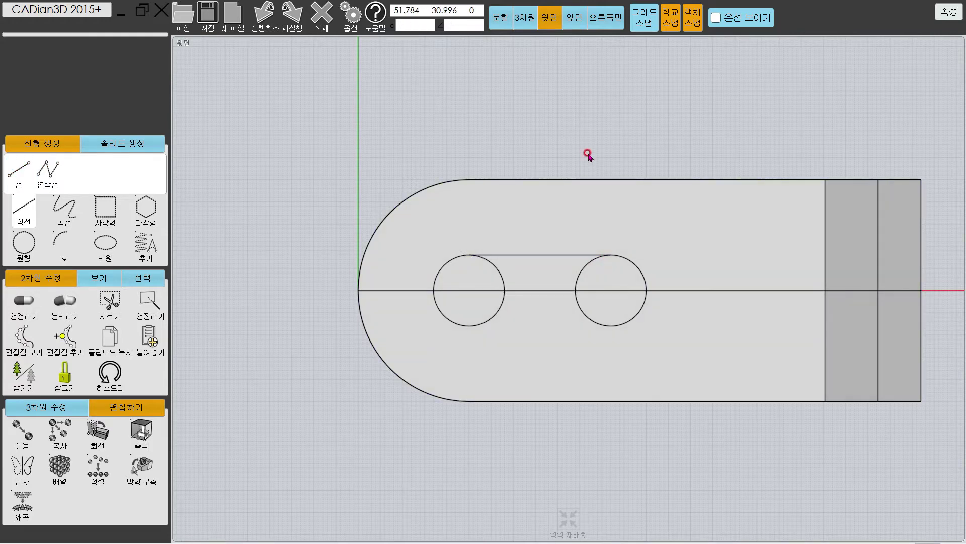
click(469, 326)
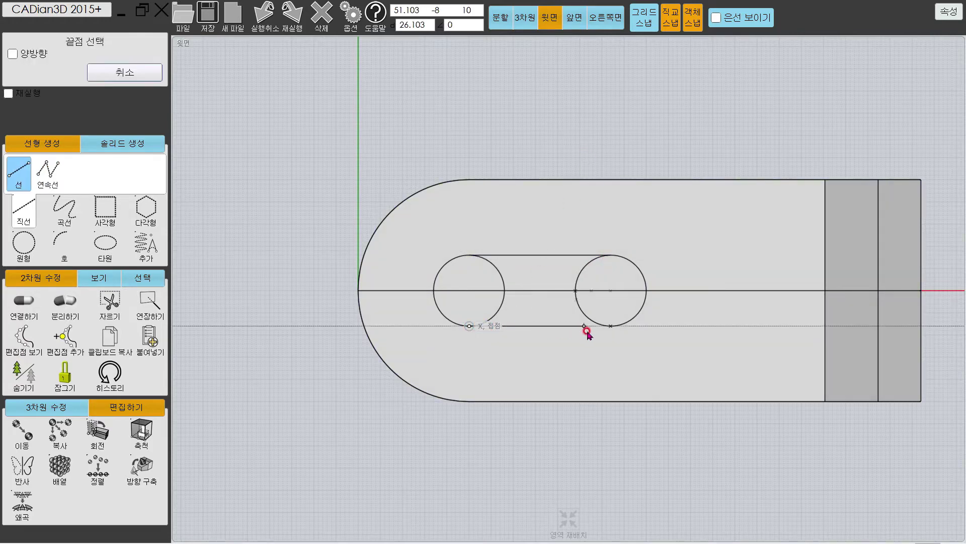
click(611, 325)
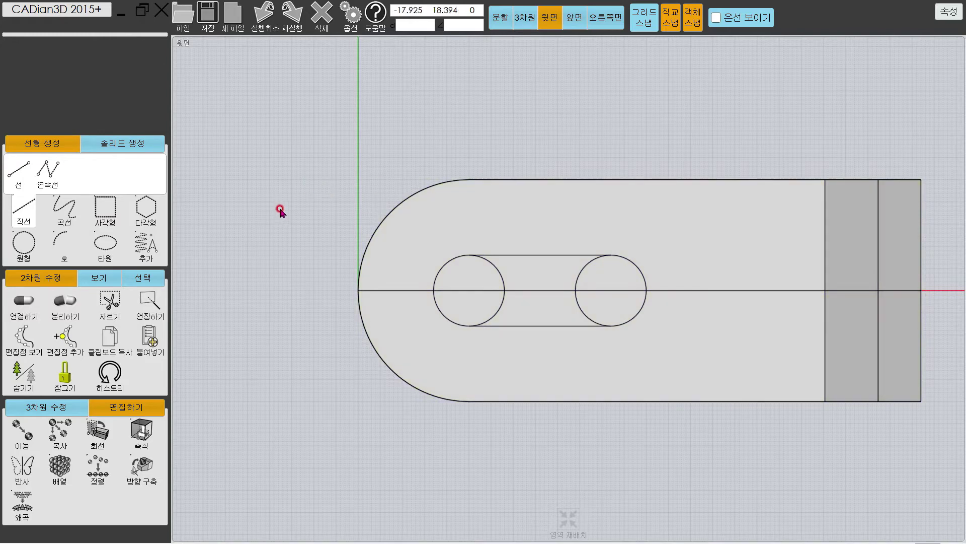
Trim away the inner halves of both circles between the tangent lines to leave a slot outline
click(516, 262)
shift+click(438, 269)
shift+click(636, 274)
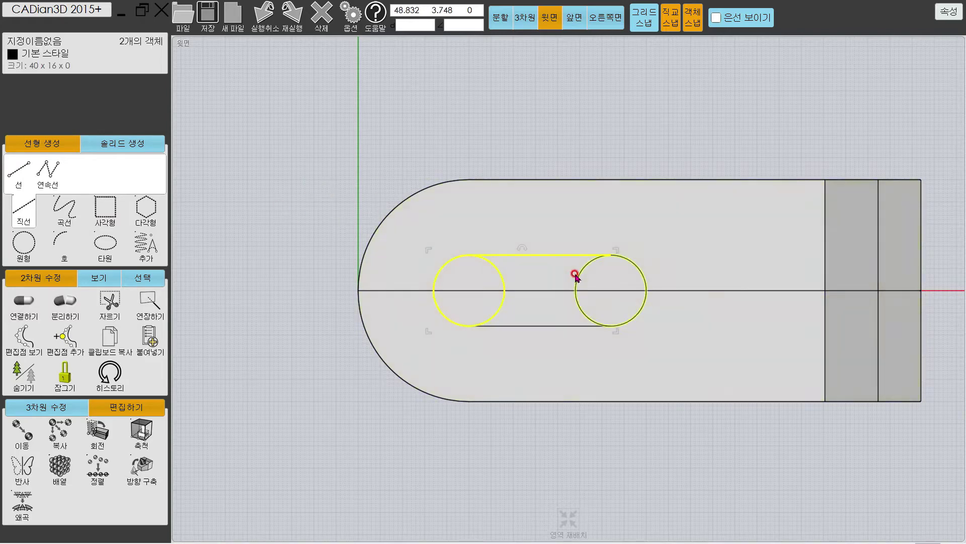
shift+click(539, 326)
shift+click(523, 309)
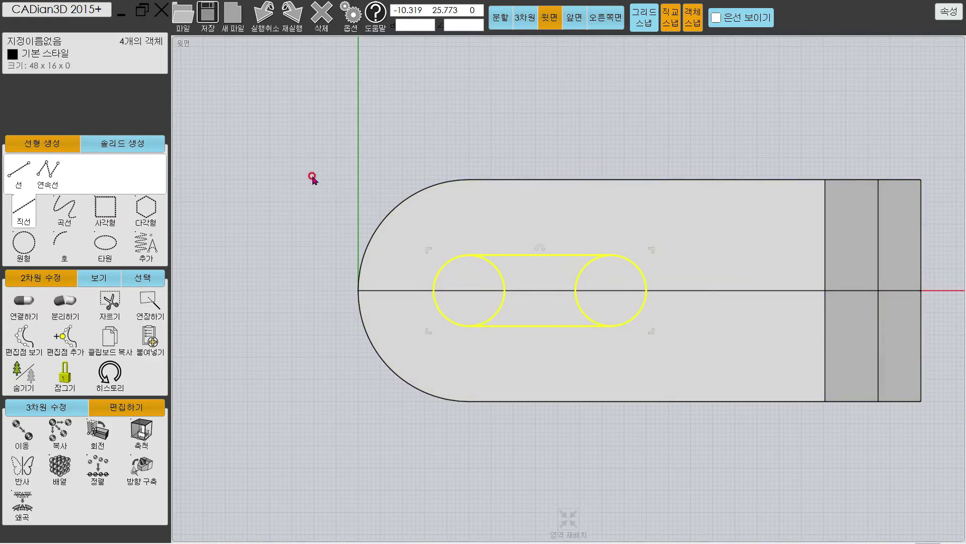
click(111, 301)
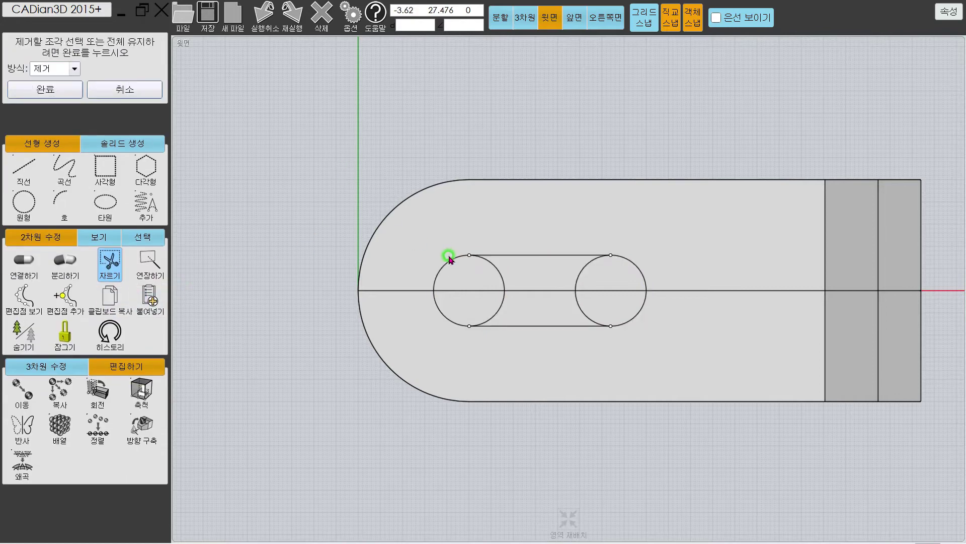
click(503, 276)
click(553, 144)
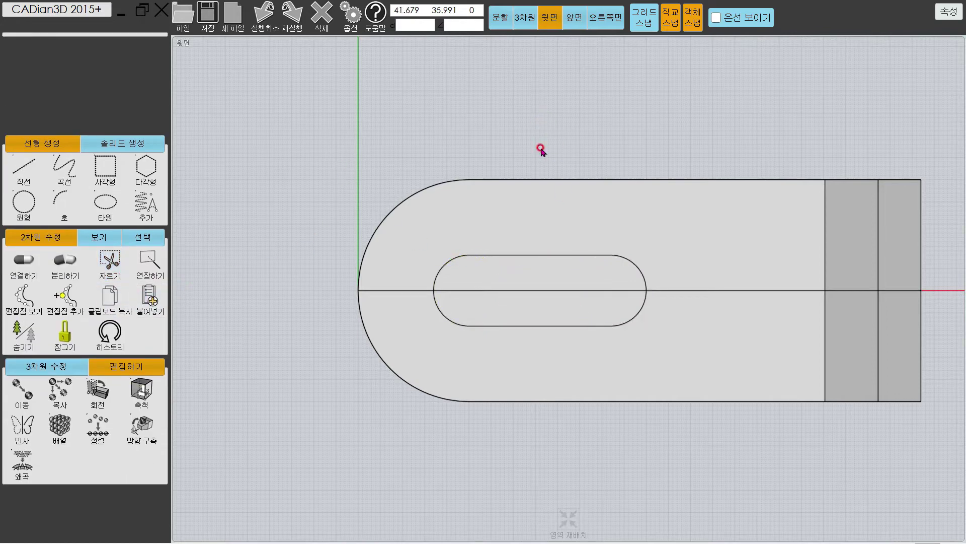
Extrude the four slot outline curves in both directions in the 3D view, passing completely through the base
click(441, 264)
click(636, 263)
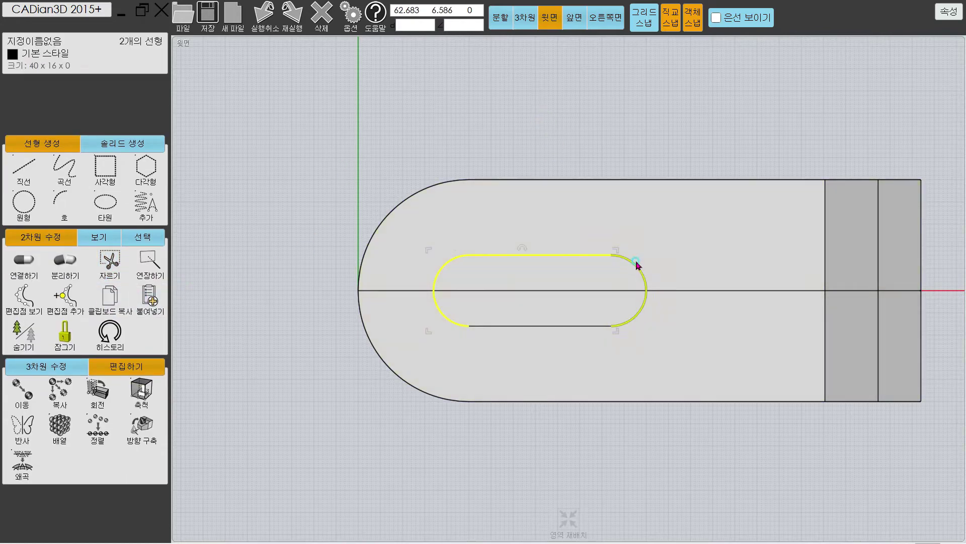
click(566, 325)
click(526, 24)
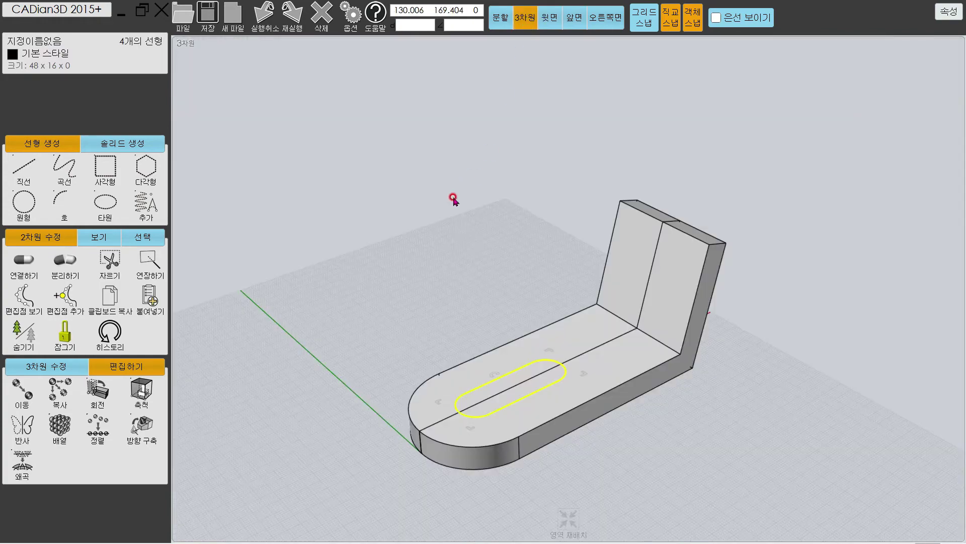
click(36, 367)
click(24, 427)
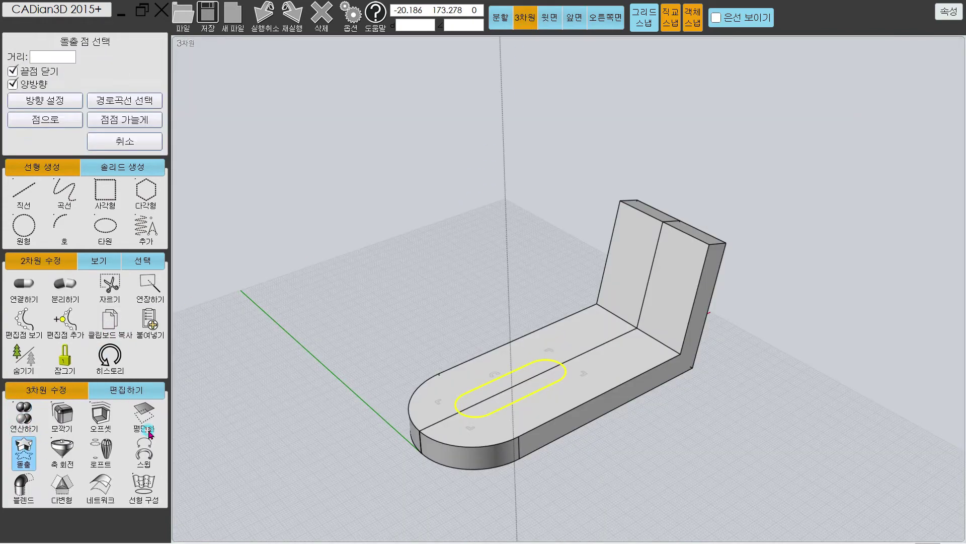
right_drag(399, 442, 445, 376)
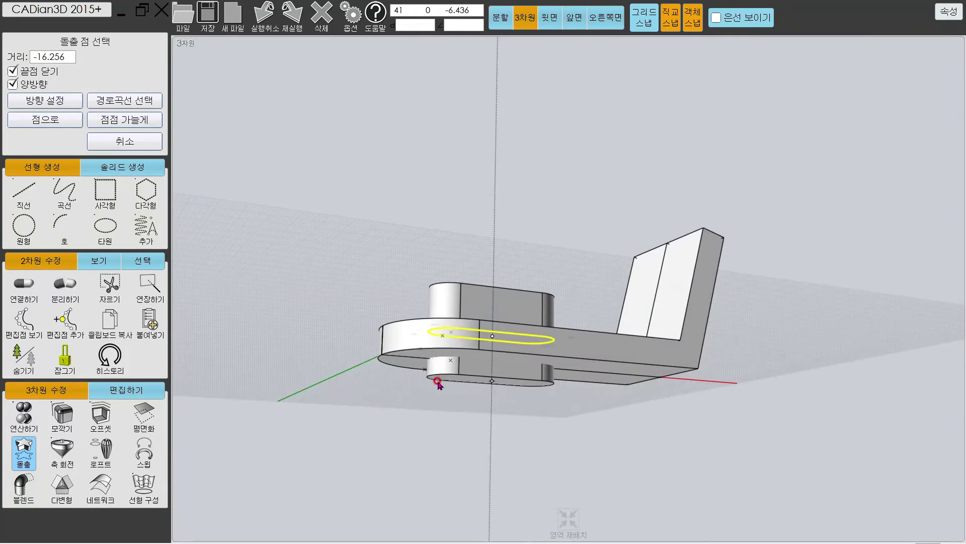
click(427, 362)
right_drag(313, 207, 311, 262)
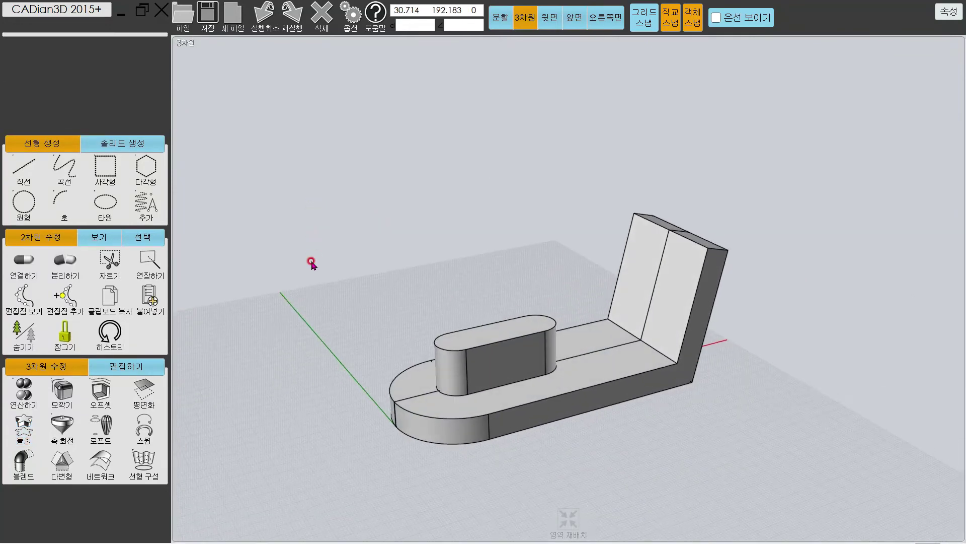
Subtract the extruded slot body from the bracket with a Boolean difference to cut the slot through the base
click(24, 390)
click(620, 359)
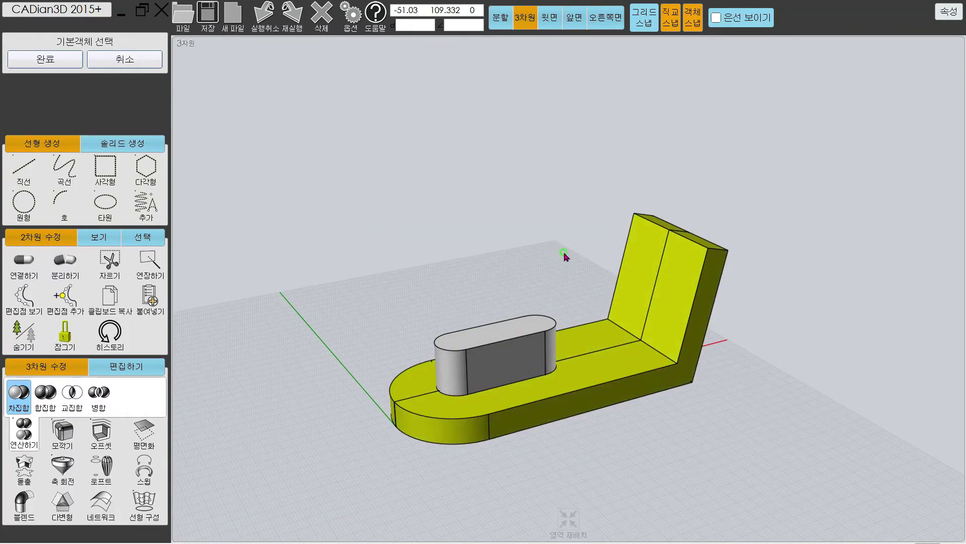
click(526, 330)
right_click(490, 254)
right_drag(474, 269, 475, 272)
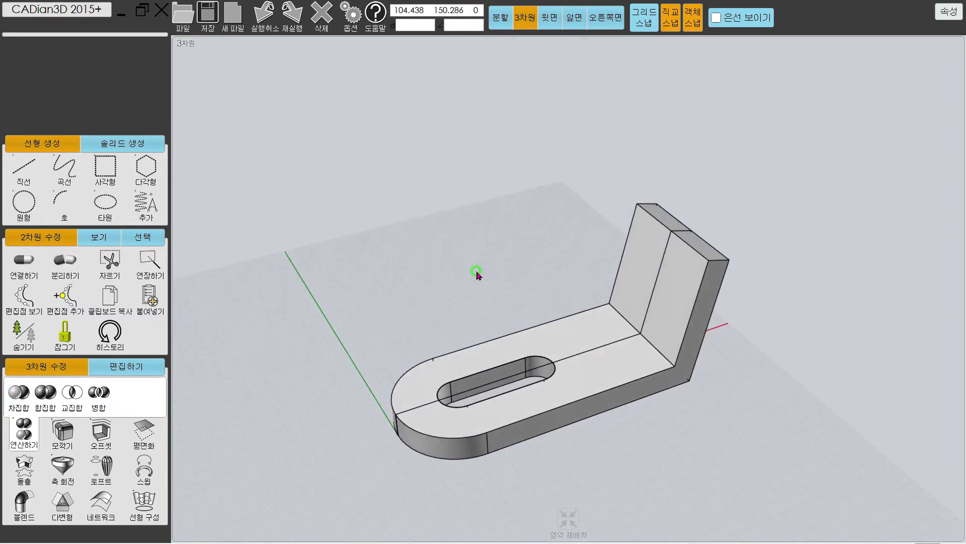
Align the construction plane to the outer inclined face of the upright, with its origin at the midpoint of the bottom edge
key(alt+Tab)
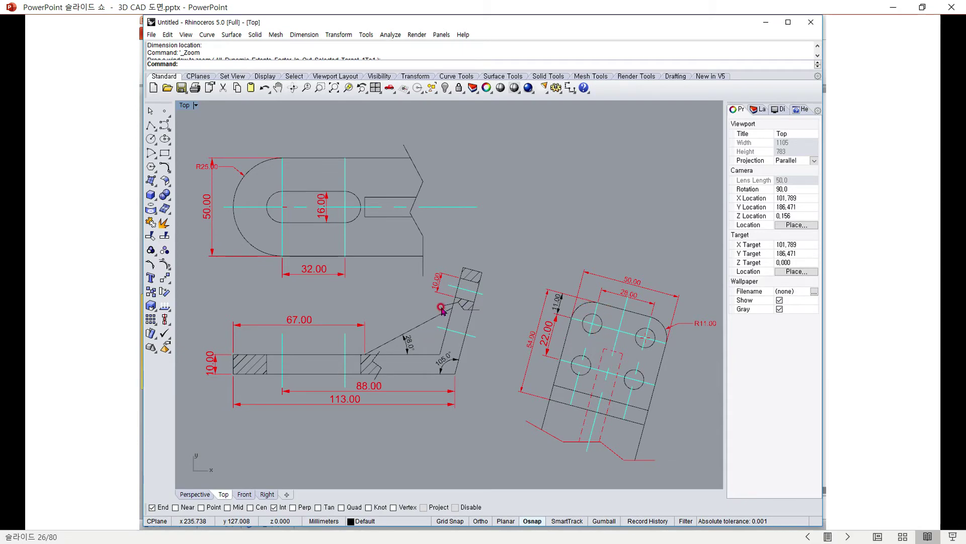
key(alt+Tab)
right_drag(468, 287, 453, 309)
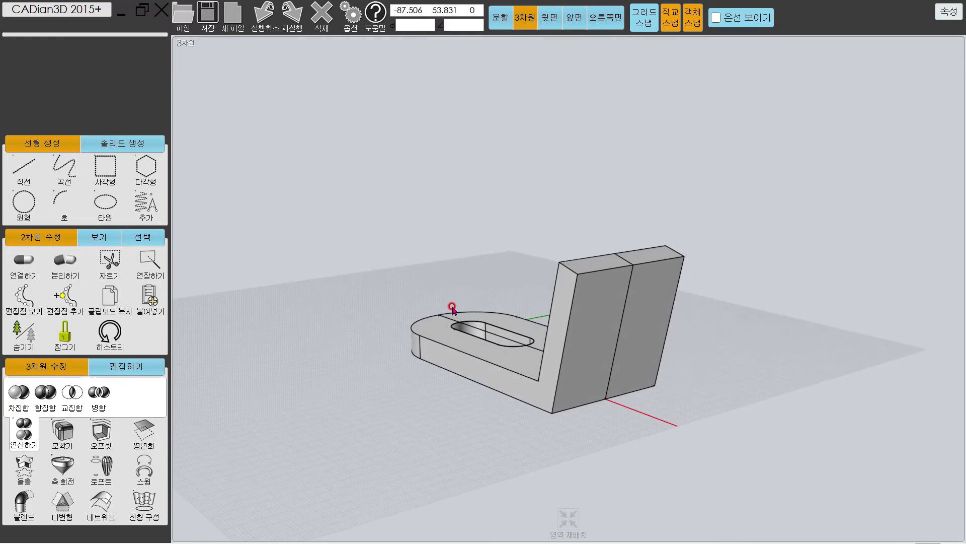
click(589, 316)
click(532, 195)
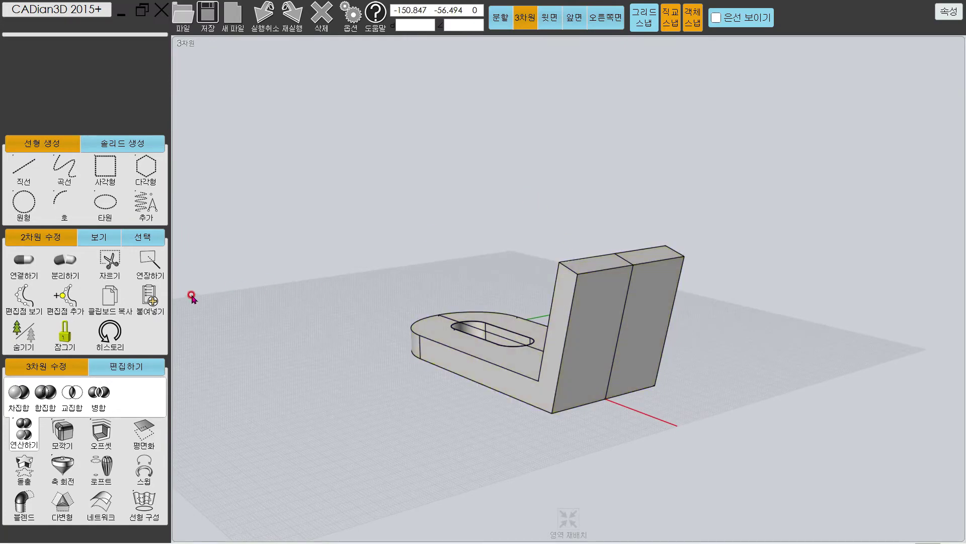
click(138, 241)
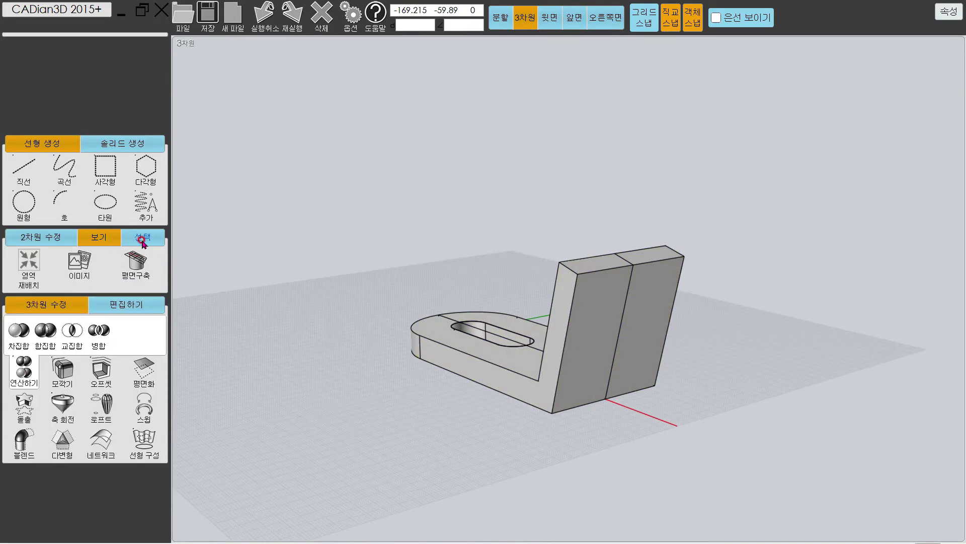
click(135, 260)
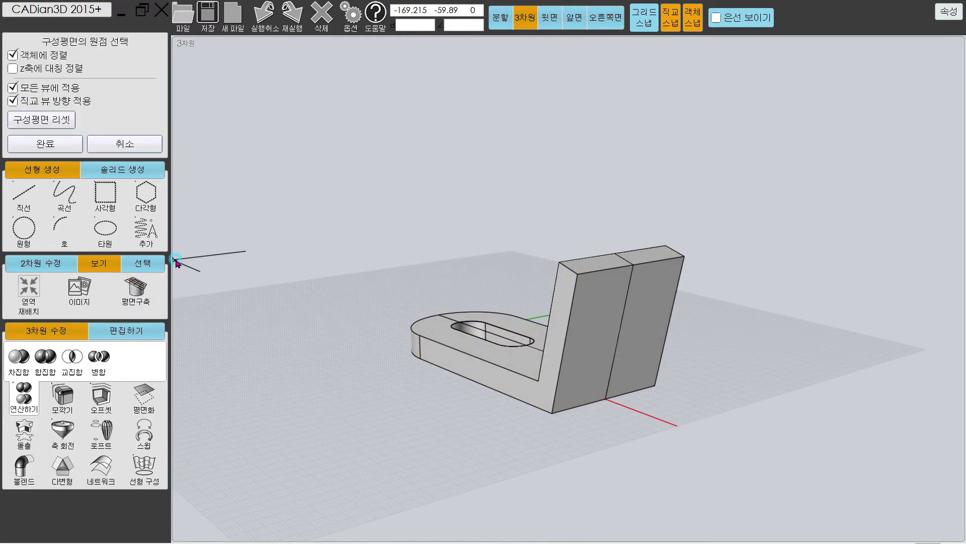
click(607, 398)
click(637, 393)
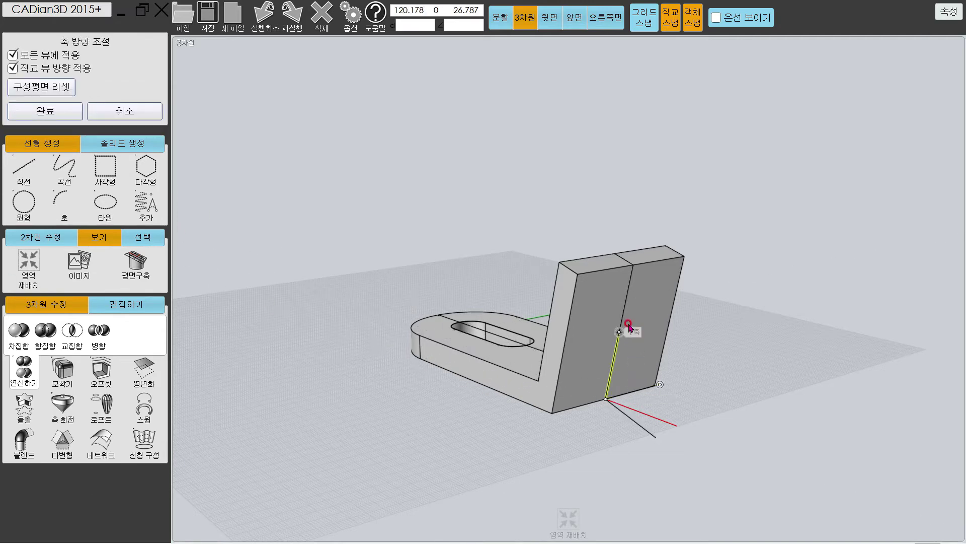
click(623, 318)
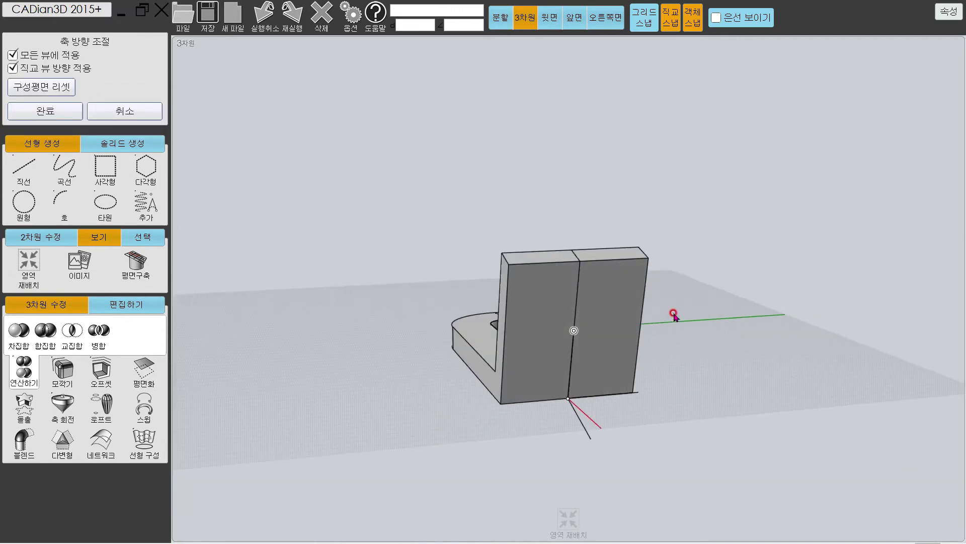
click(61, 111)
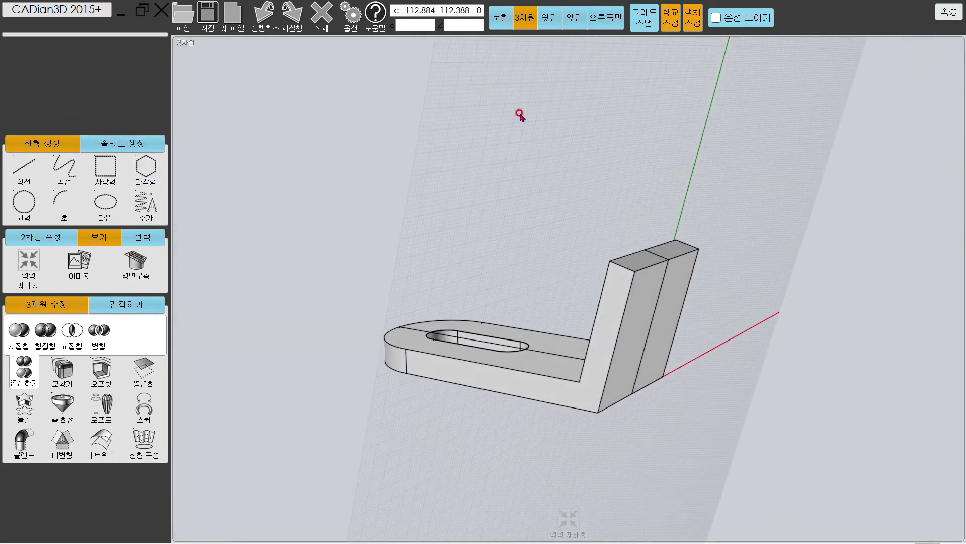
Separate the bracket's joined centreline into individual segments, working in the four-view layout
click(504, 19)
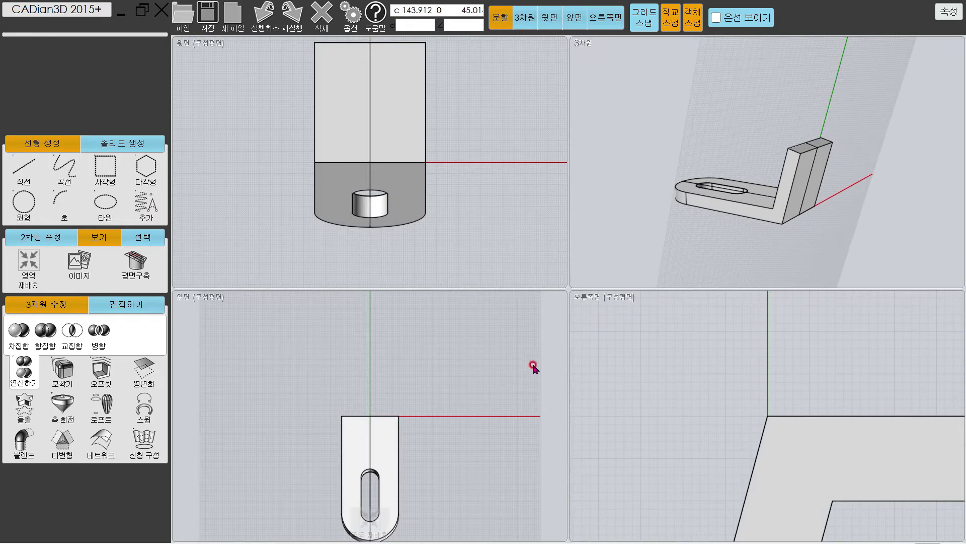
right_drag(686, 212, 582, 218)
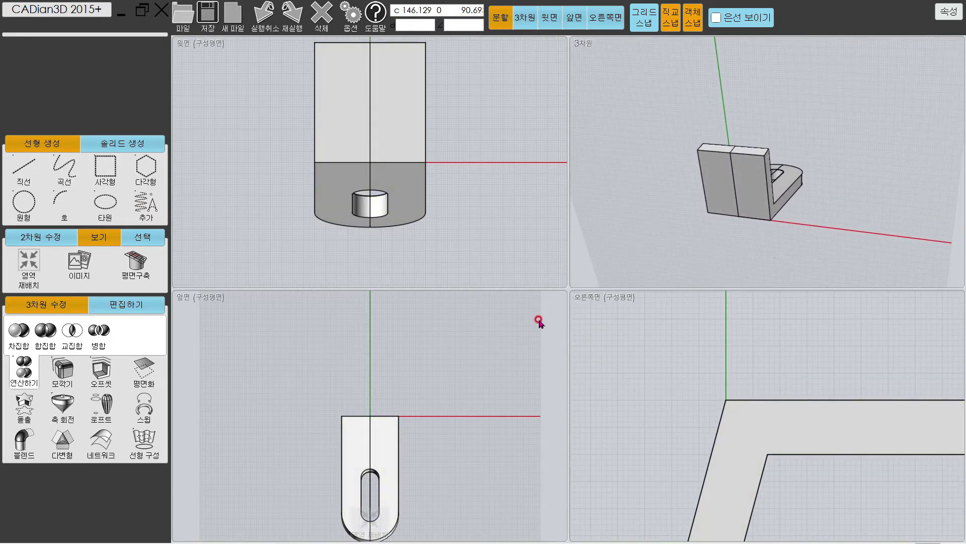
double_click(481, 188)
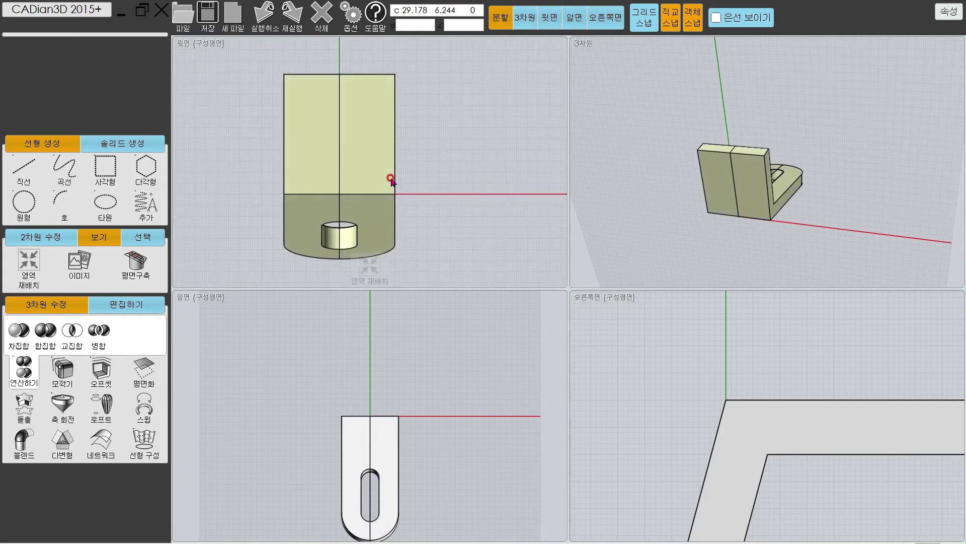
double_click(215, 204)
key(alt+Tab)
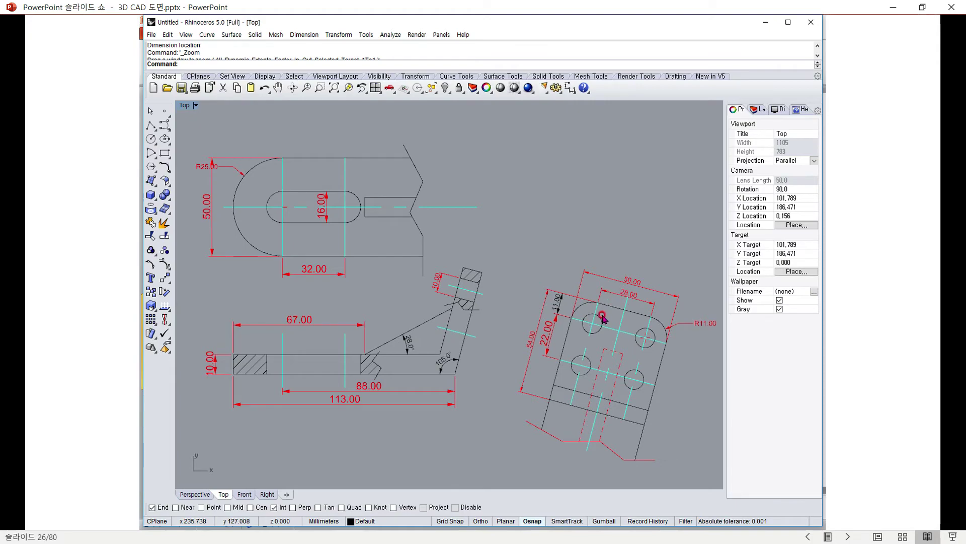
key(alt+Tab)
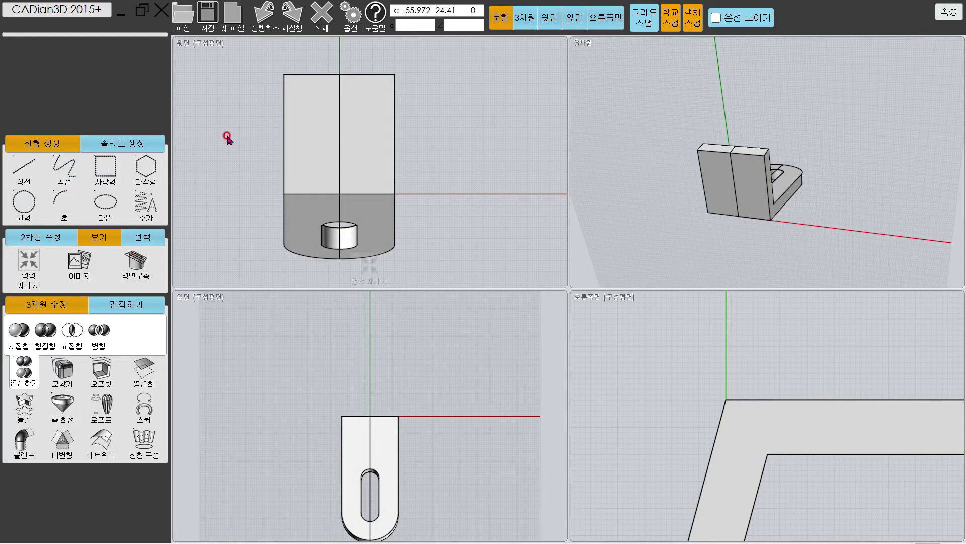
click(340, 120)
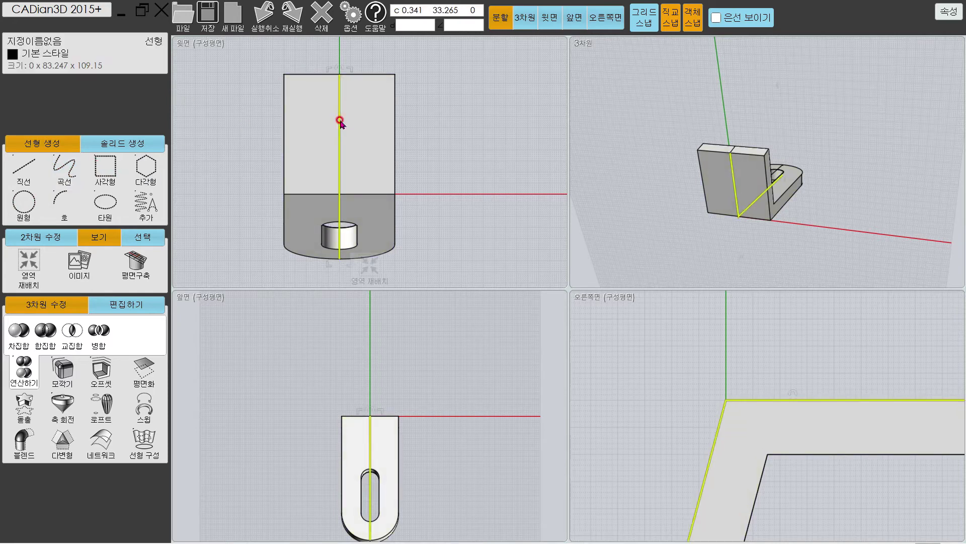
click(447, 129)
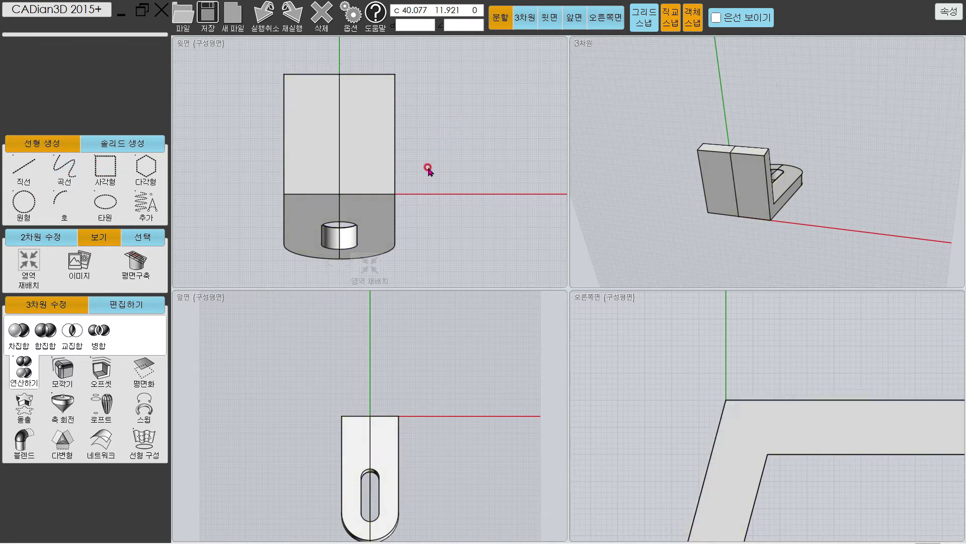
click(737, 196)
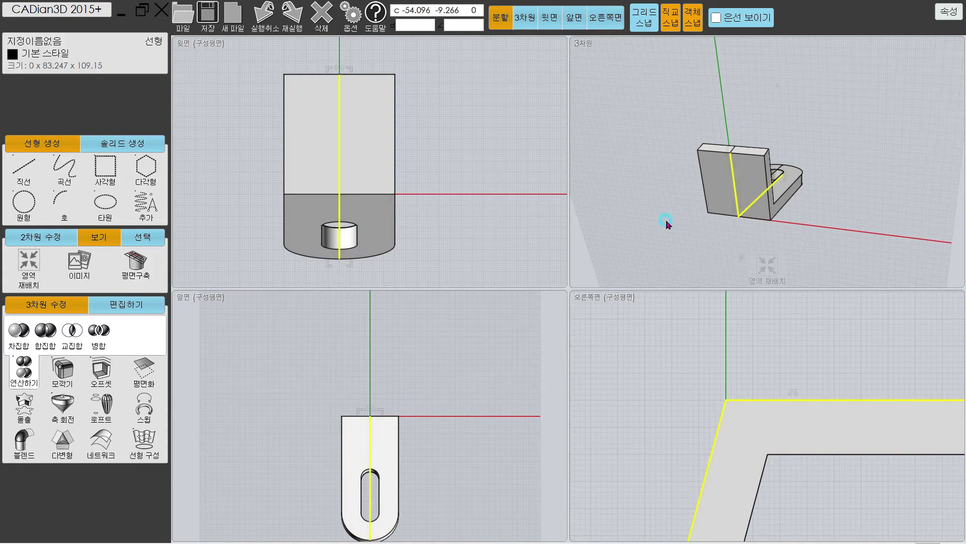
click(63, 238)
key(Escape)
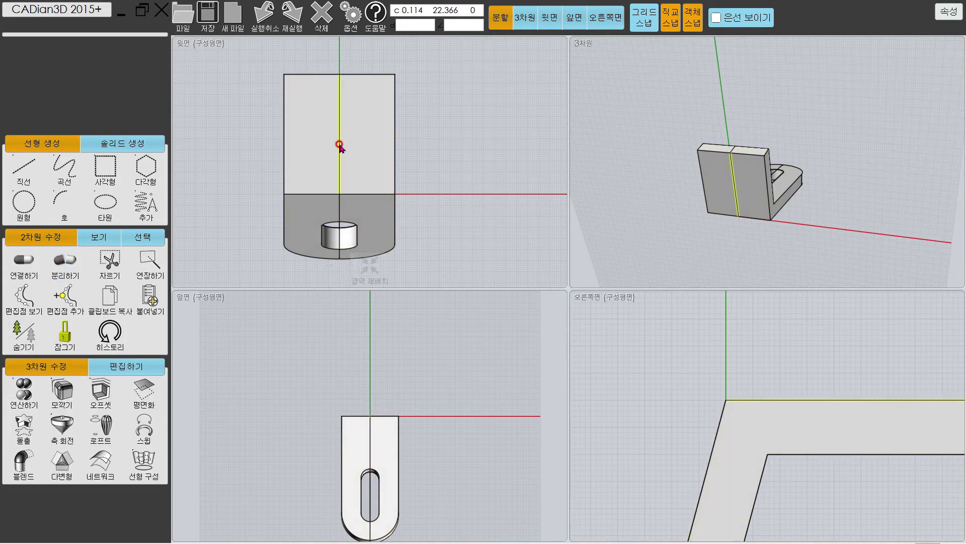
Offset the upright's vertical centreline segment by 14 toward the left edge of the face
click(340, 146)
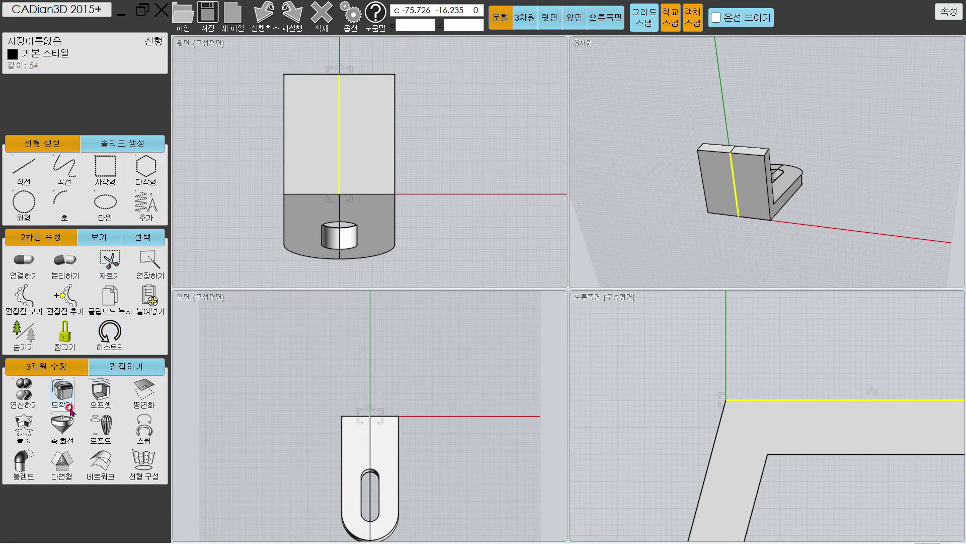
click(101, 391)
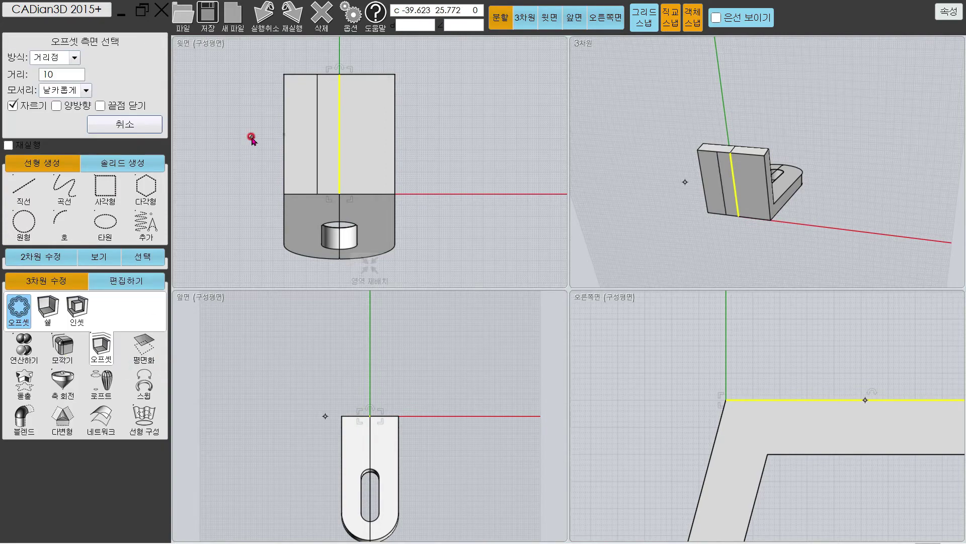
key(BackSpace)
text(4)
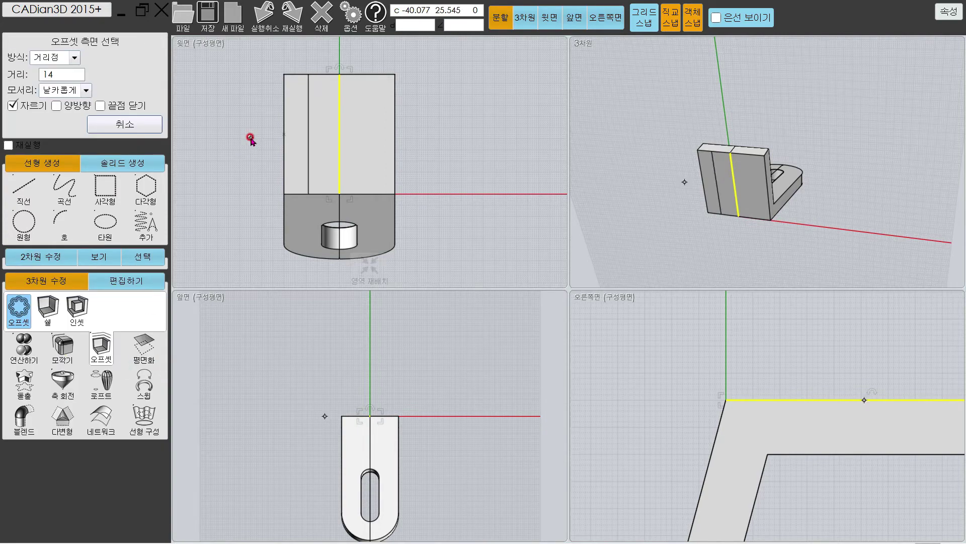
click(251, 137)
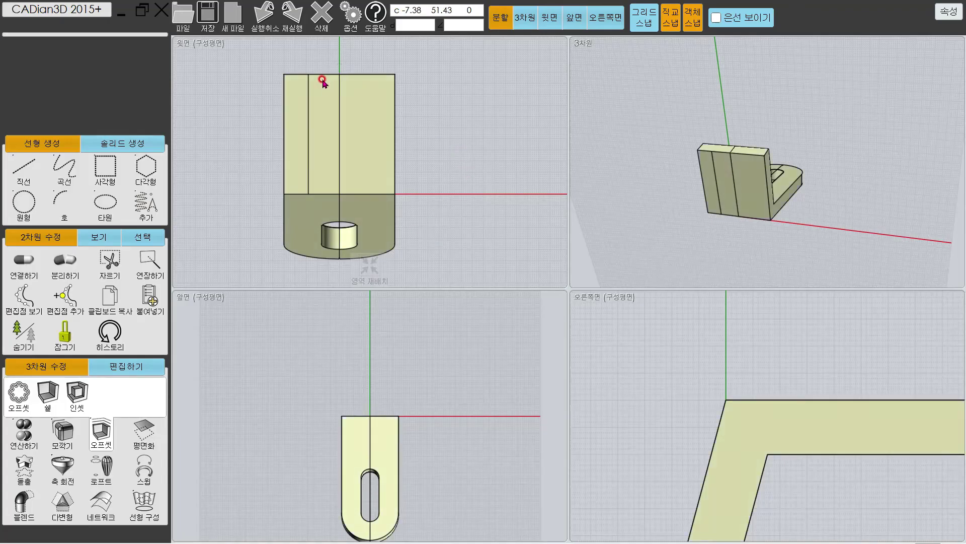
Offset the upright's top edge downward by 11 to mark the upper row of holes
click(326, 75)
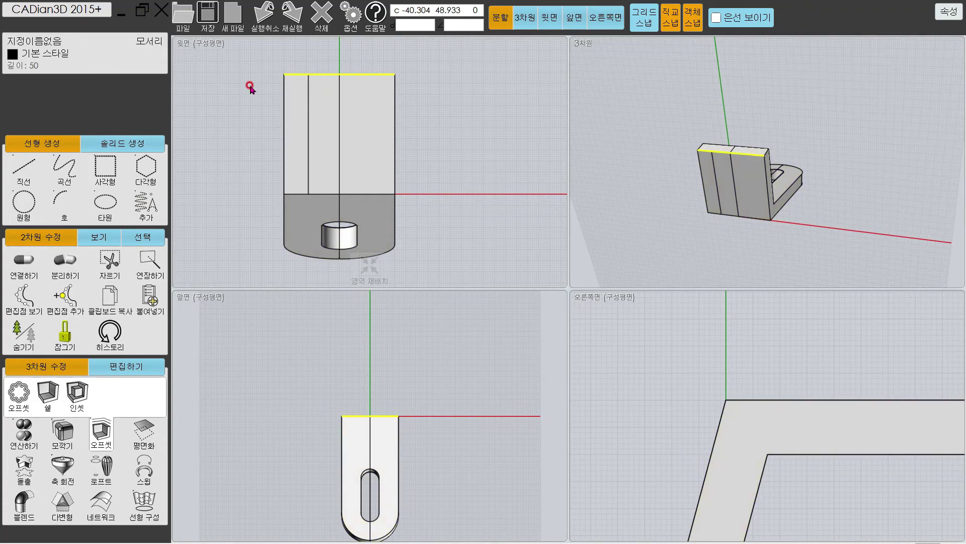
click(18, 392)
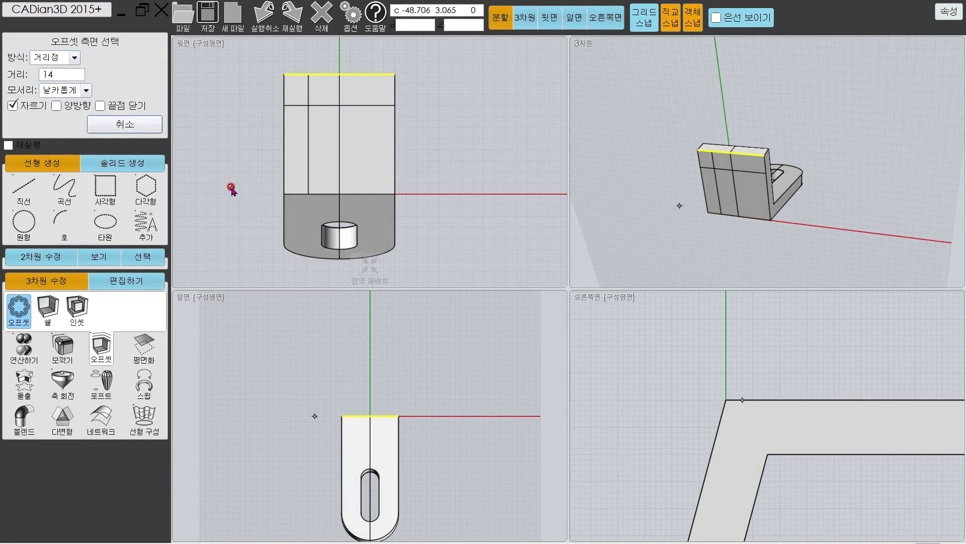
key(Return)
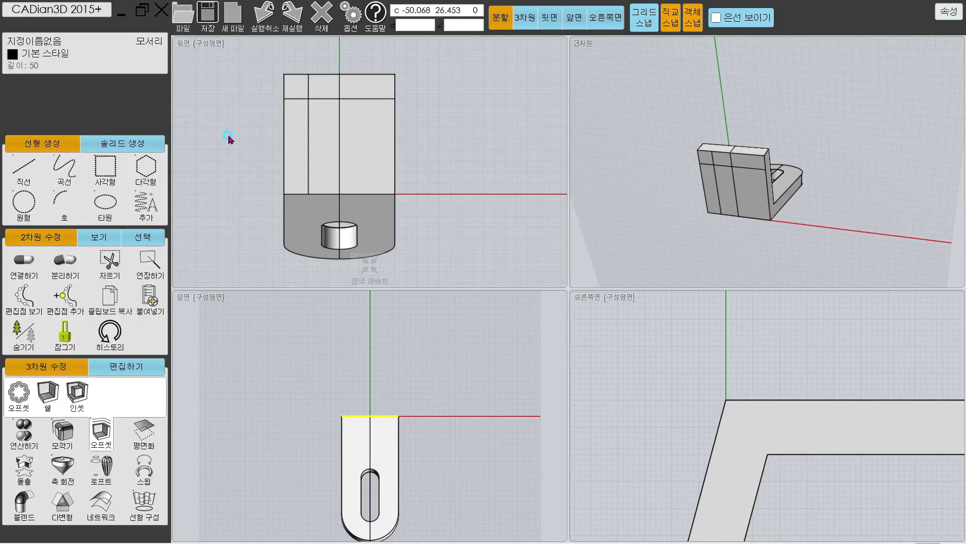
Offset the upper hole-row line downward by 22 to mark the lower row, following the reference drawing
key(alt+Tab)
key(alt+Tab)
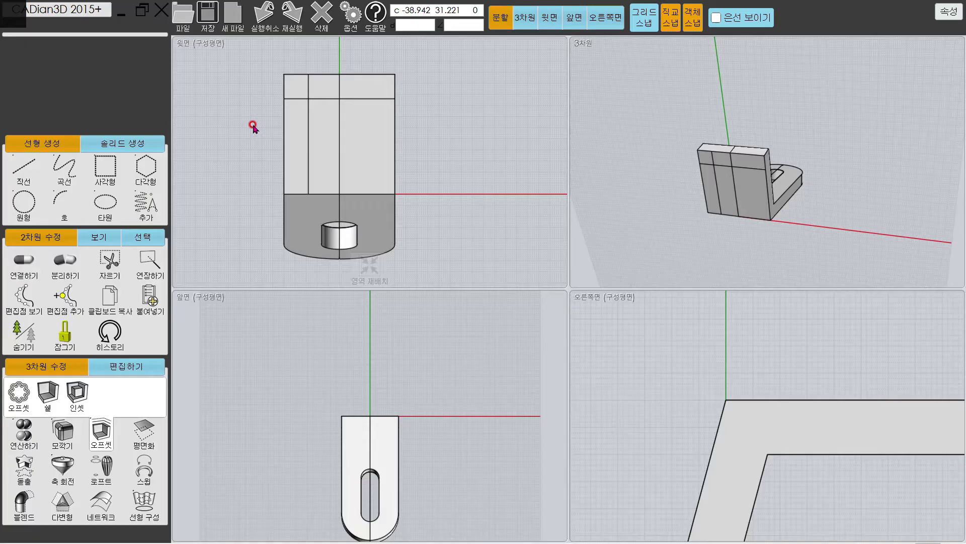
click(298, 100)
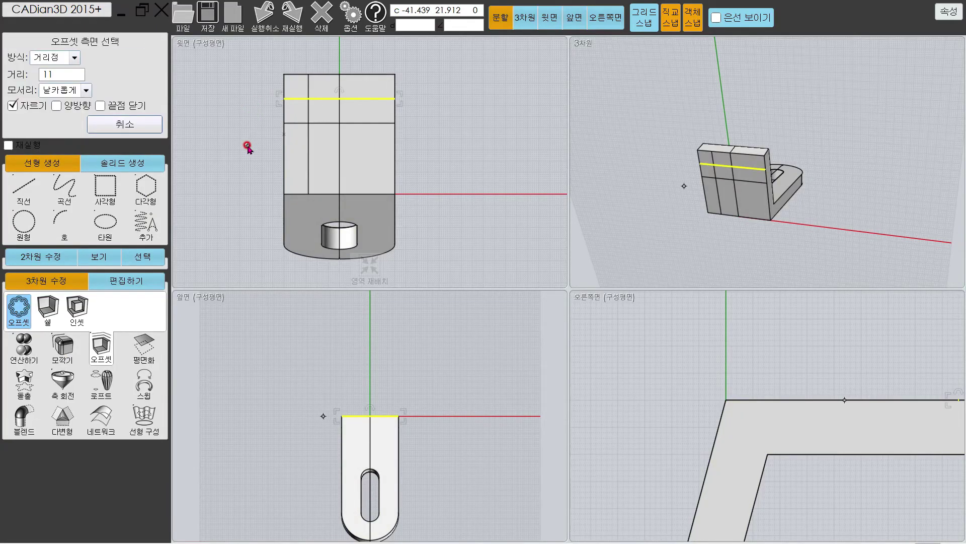
text(22)
key(Return)
click(247, 147)
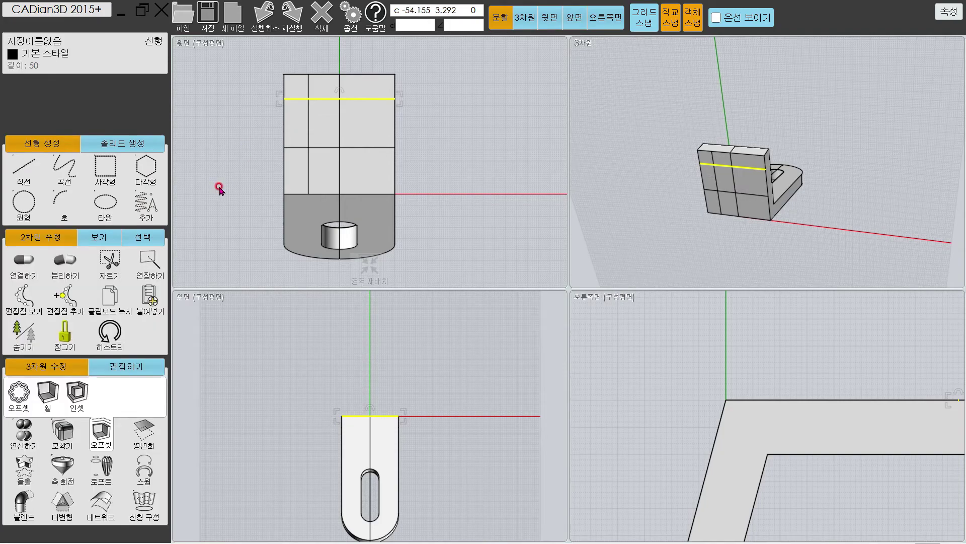
Draw two circles of radius 5, centred where the left vertical guide line crosses the upper and lower hole-row lines
key(alt+Tab)
key(alt+Tab)
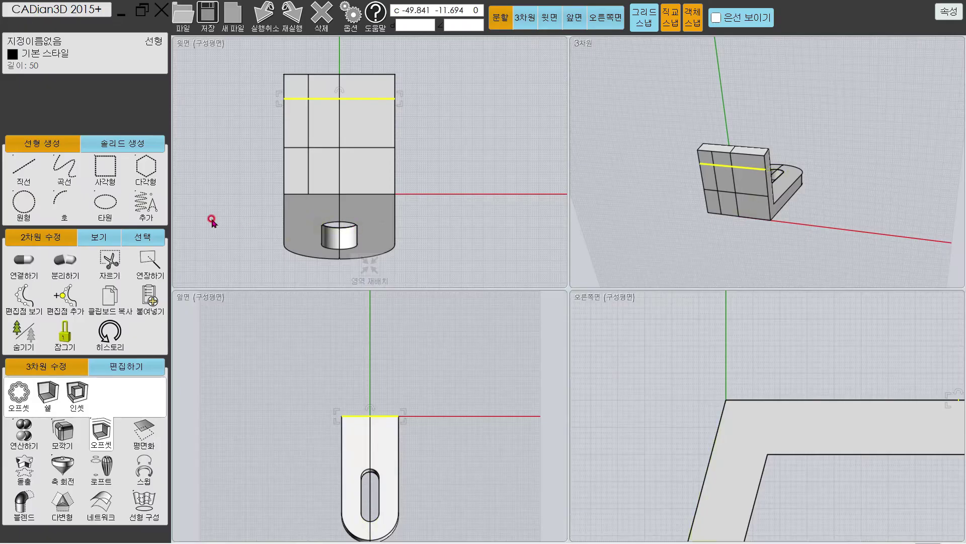
click(19, 203)
click(308, 99)
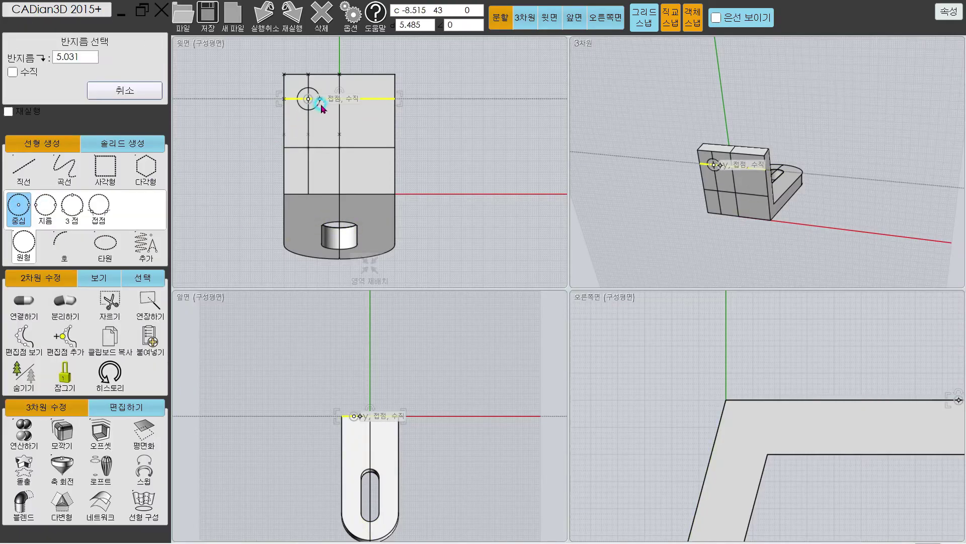
key(Return)
scroll(320, 104, up, 2)
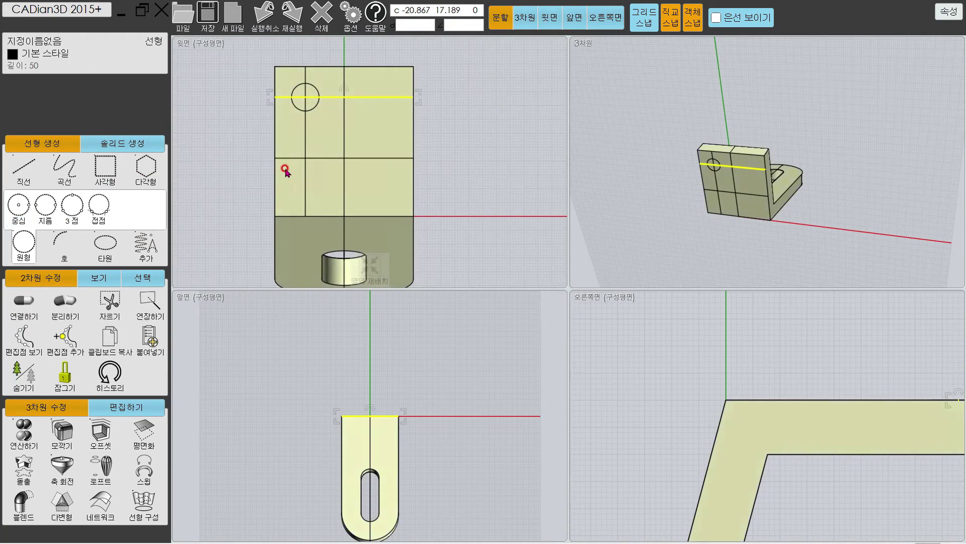
key(Return)
click(307, 158)
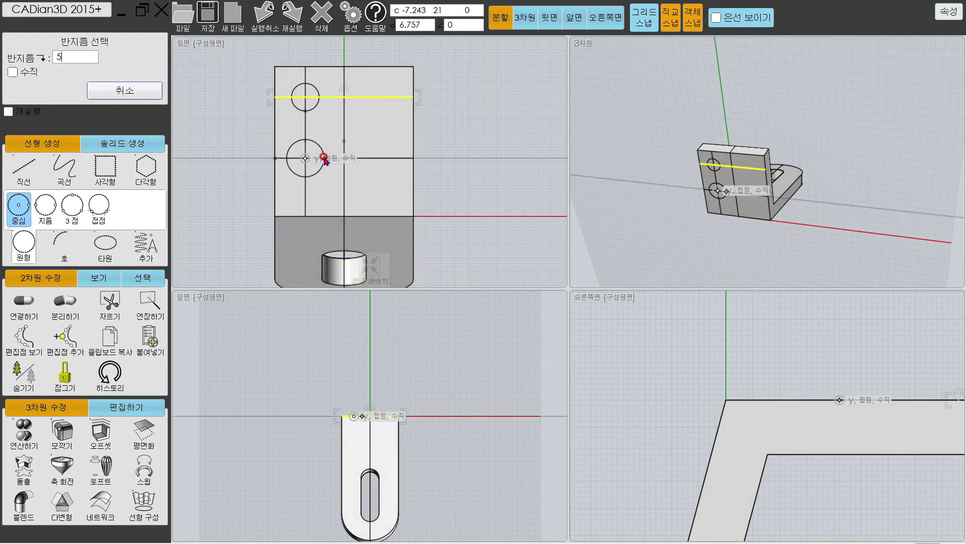
key(Return)
key(Escape)
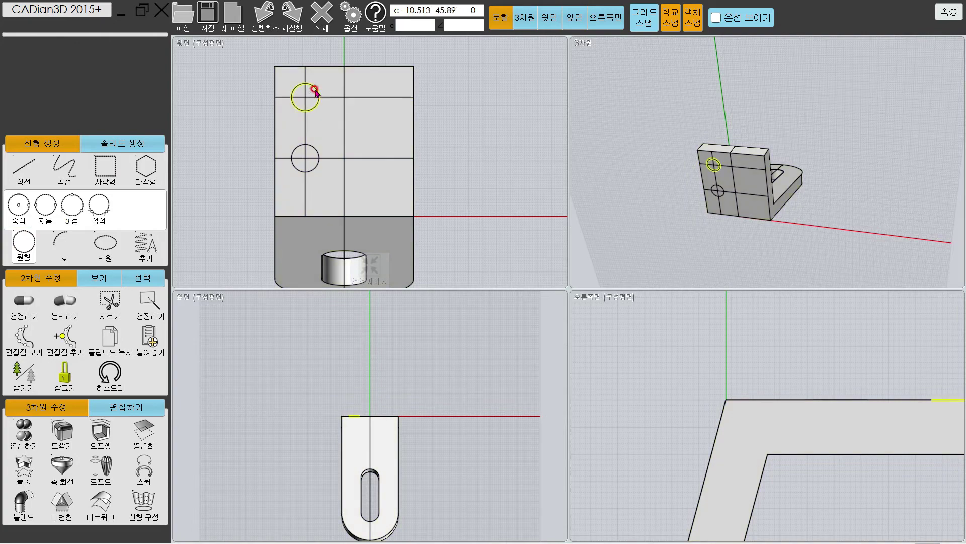
Mirror both hole circles about the upright's vertical centreline to complete the four-hole pattern
click(314, 90)
shift+click(319, 155)
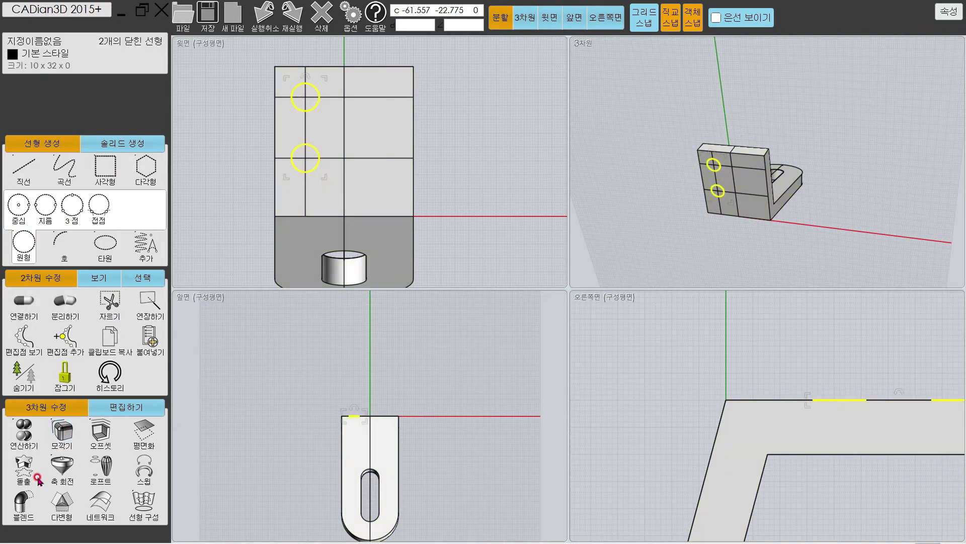
click(113, 408)
click(22, 469)
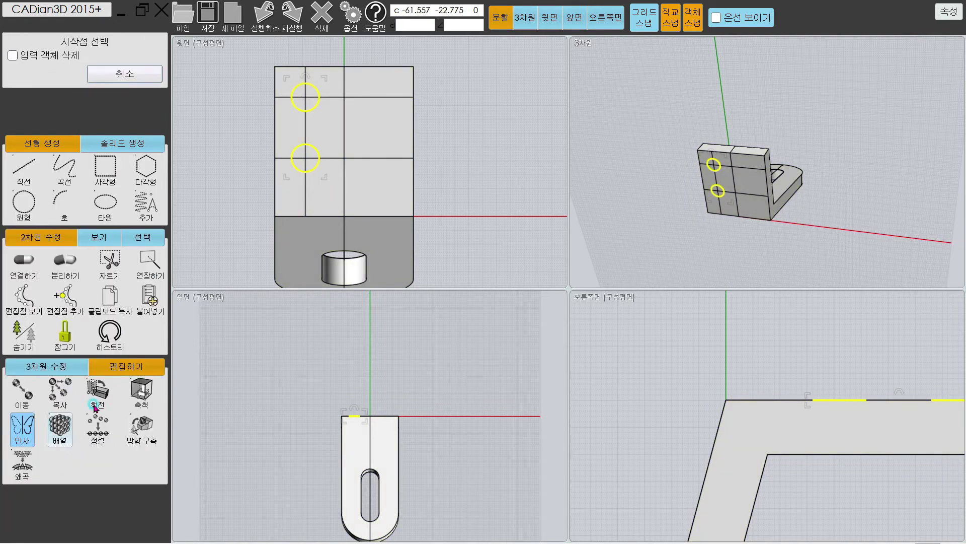
click(344, 215)
click(345, 190)
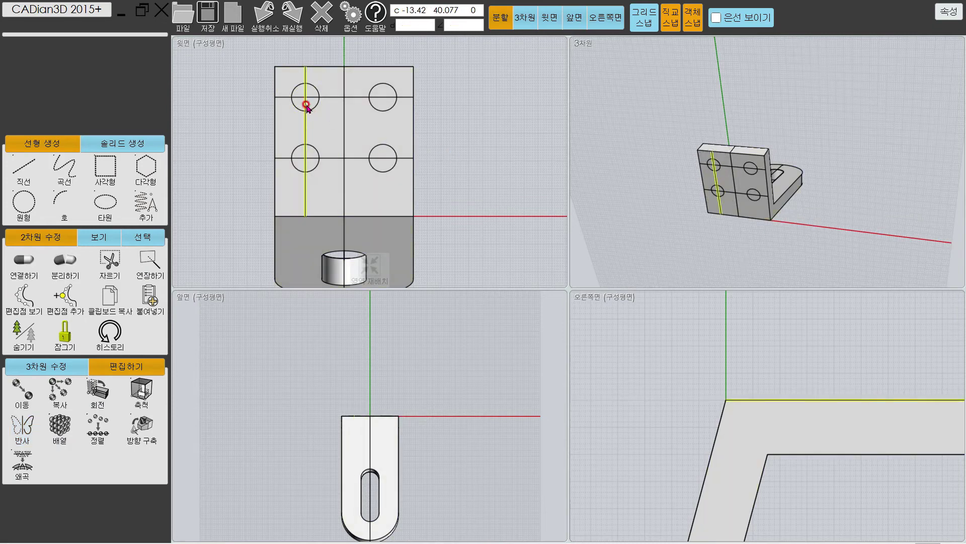
Extrude the four hole circles in both directions so that the cylinders pass completely through the upright
drag(246, 76, 411, 190)
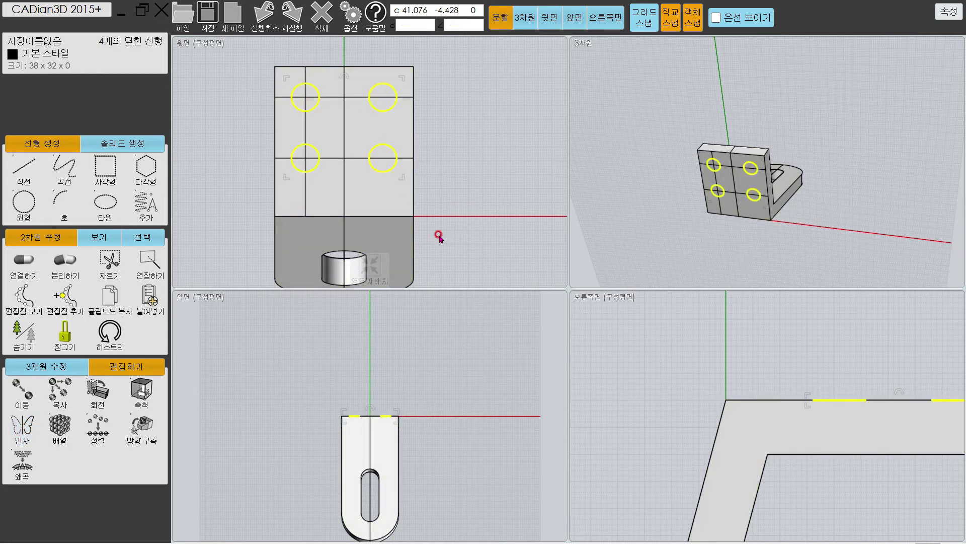
click(46, 365)
click(24, 425)
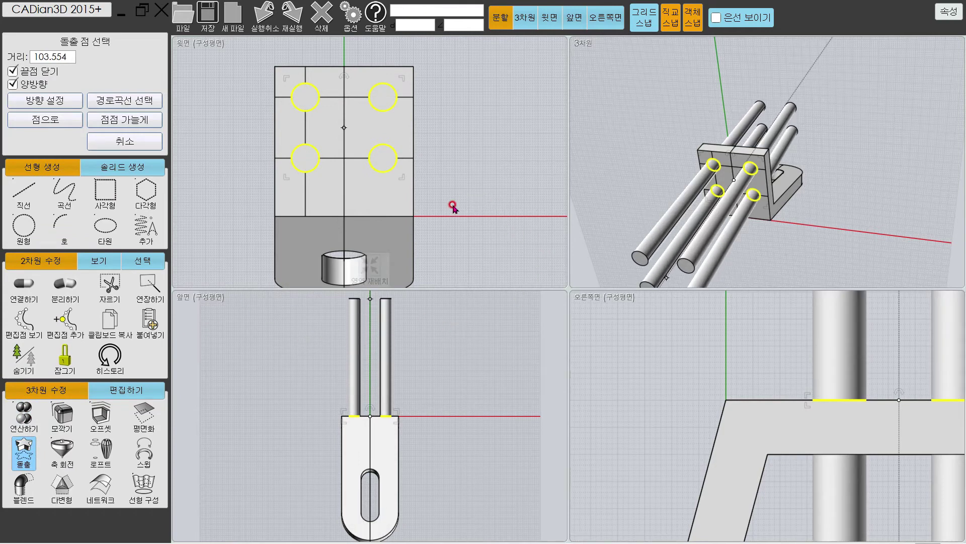
scroll(621, 375, down, 3)
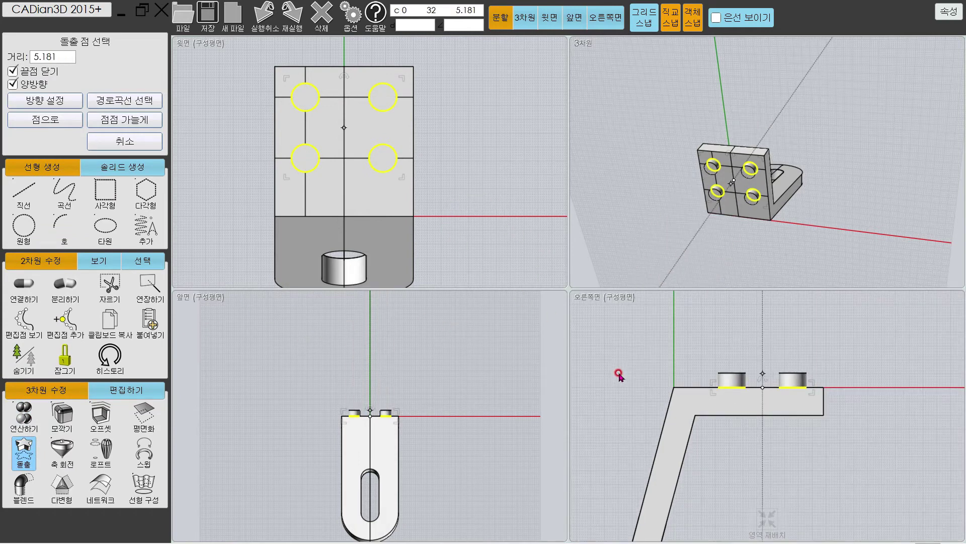
click(633, 334)
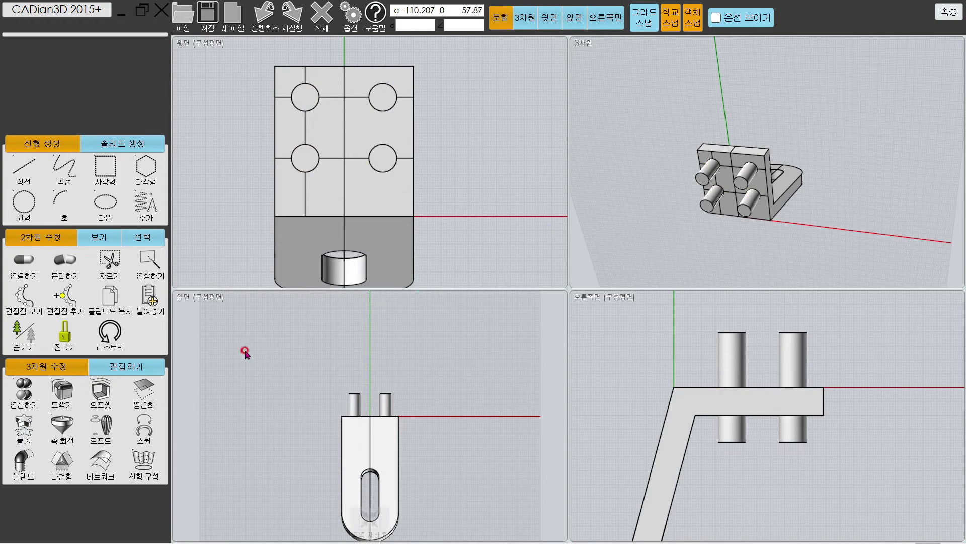
Hide all curve objects by type so that only the solids are displayed
click(949, 11)
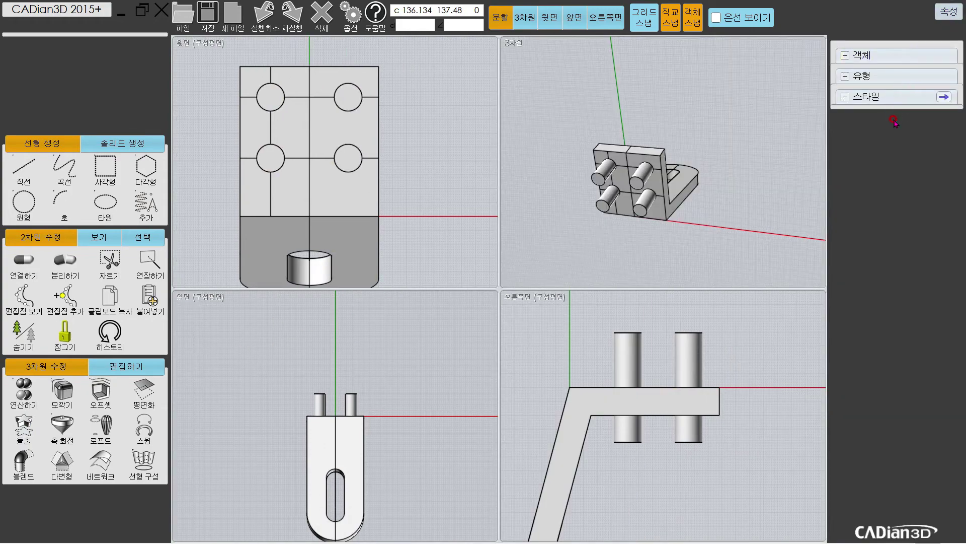
click(846, 77)
click(842, 94)
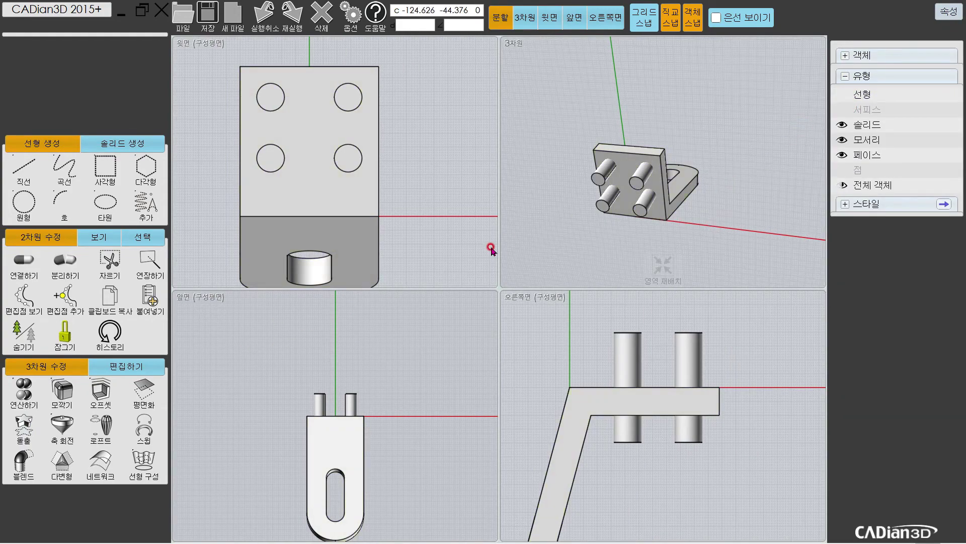
Subtract the four cylinders from the bracket solid to cut the holes in the upright
click(23, 390)
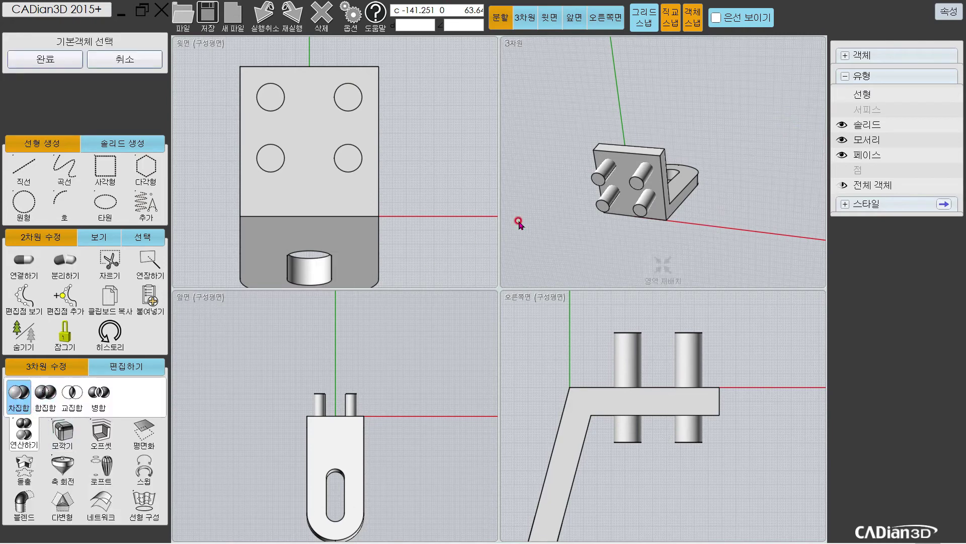
click(372, 135)
right_click(434, 115)
drag(219, 54, 390, 196)
right_click(434, 157)
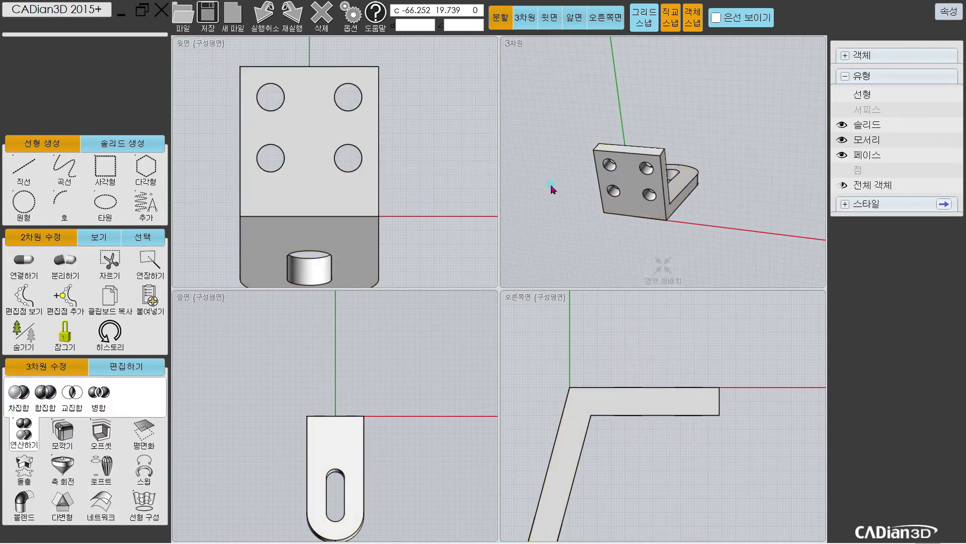
Reset the construction plane to the world plane and fit the whole bracket in the views
right_drag(552, 189, 770, 159)
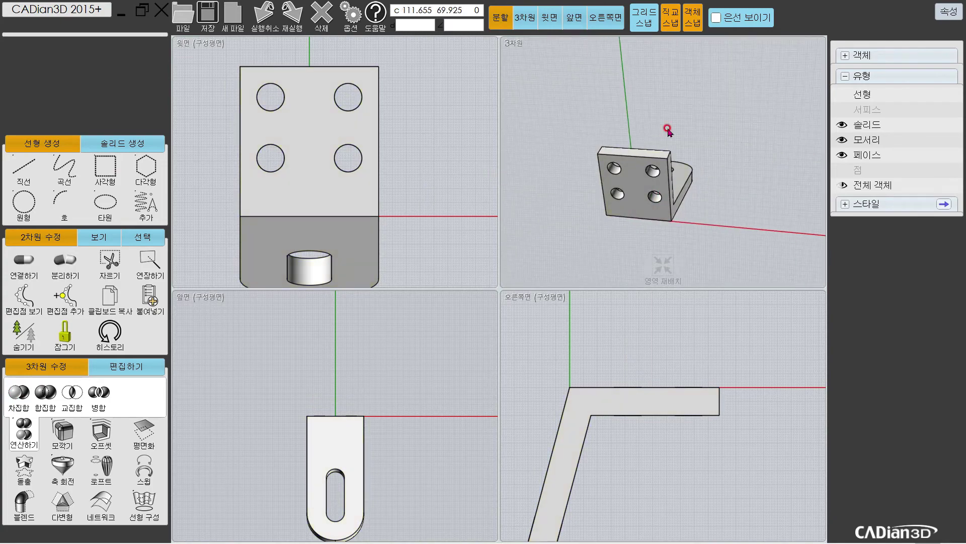
click(139, 239)
click(99, 239)
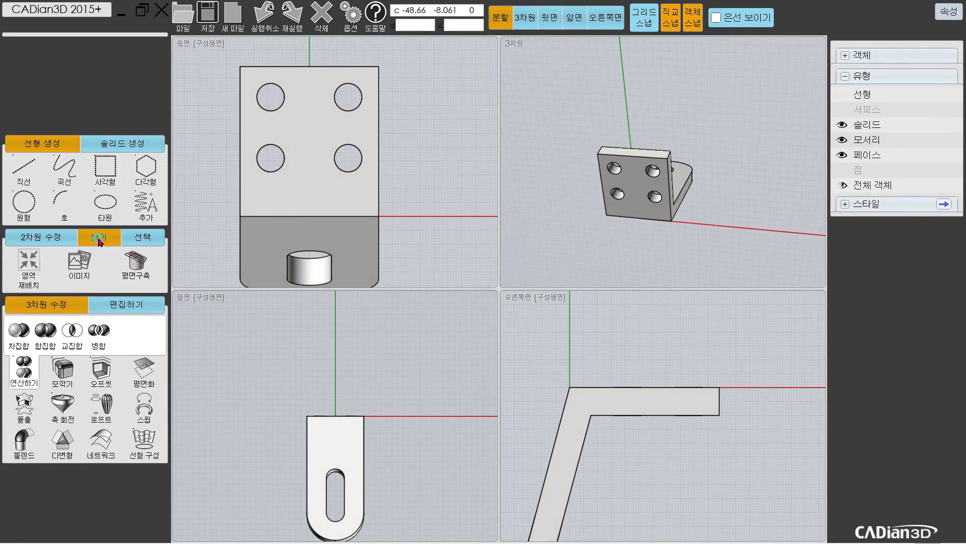
click(132, 266)
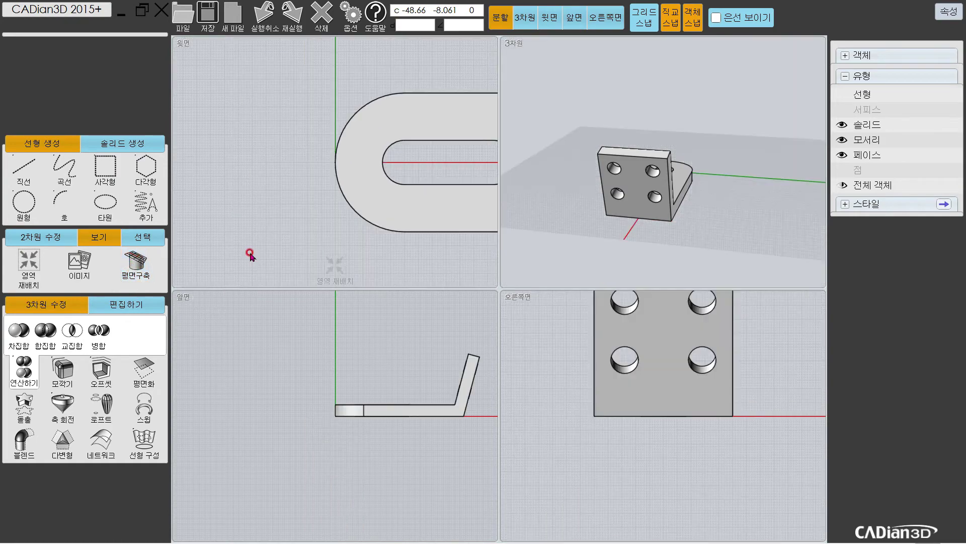
middle_drag(598, 121, 738, 122)
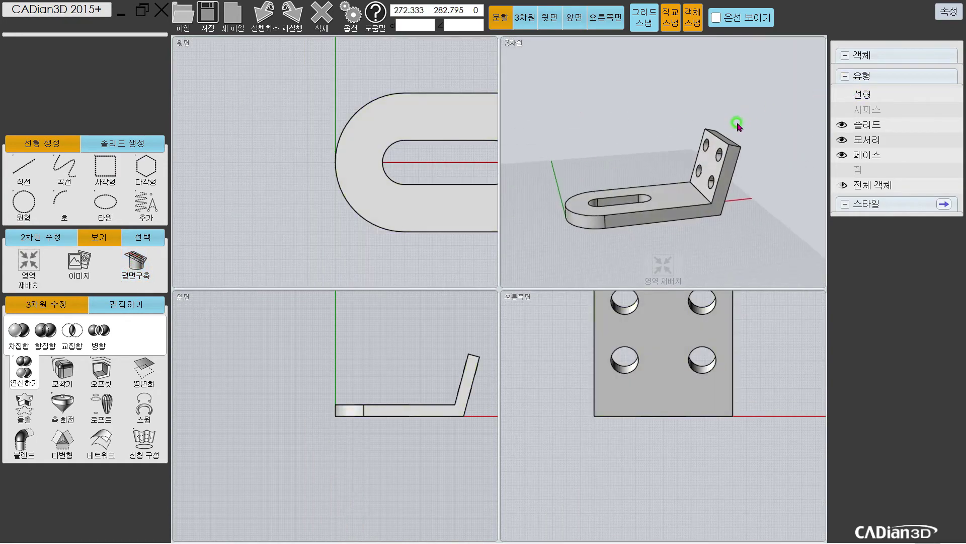
click(660, 264)
Fillet the upright's two upper corner edges with a radius of 11, following the reference drawing
key(alt+Tab)
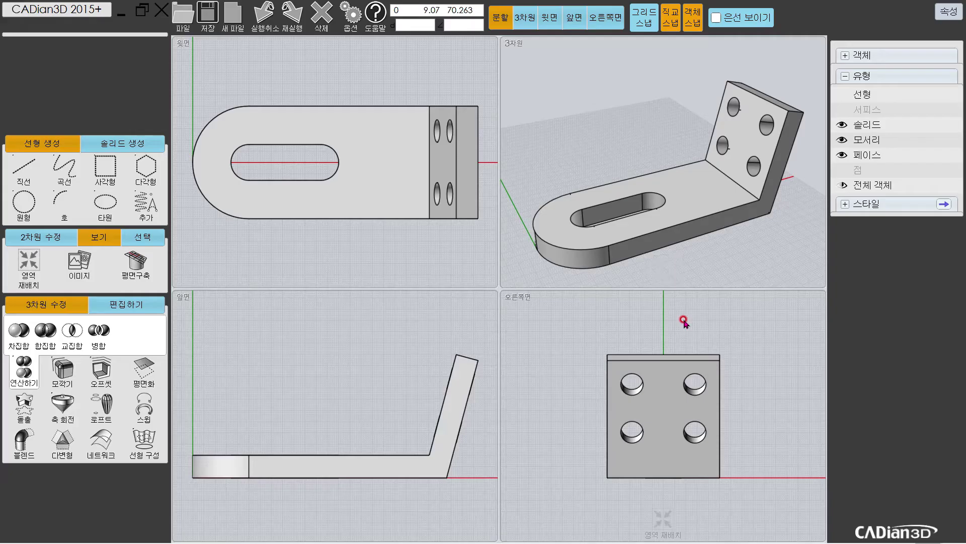
key(alt+Tab)
click(62, 370)
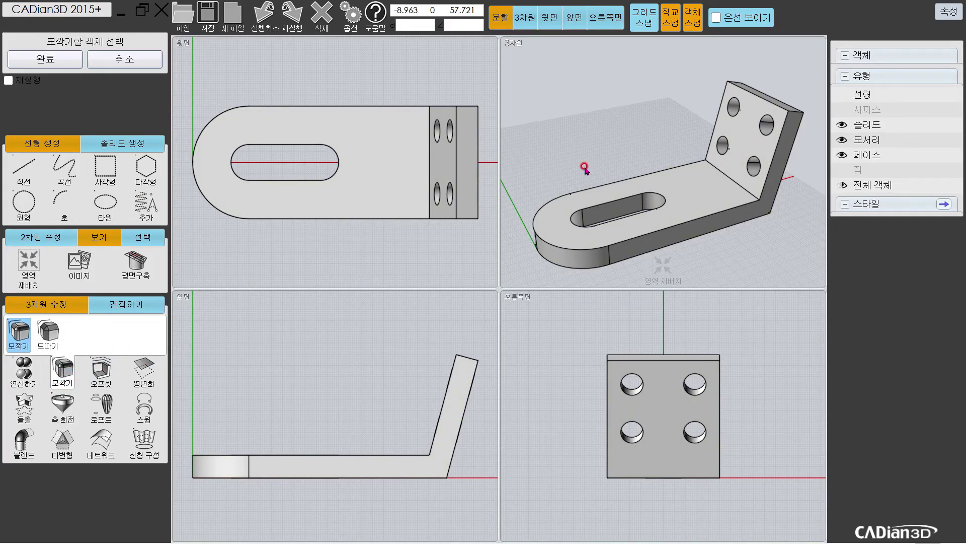
middle_drag(583, 162, 544, 52)
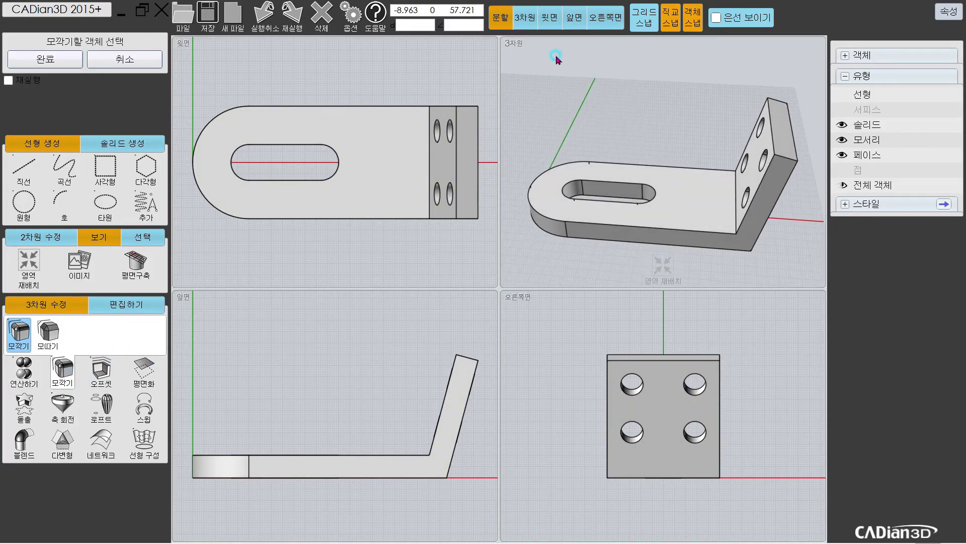
click(525, 17)
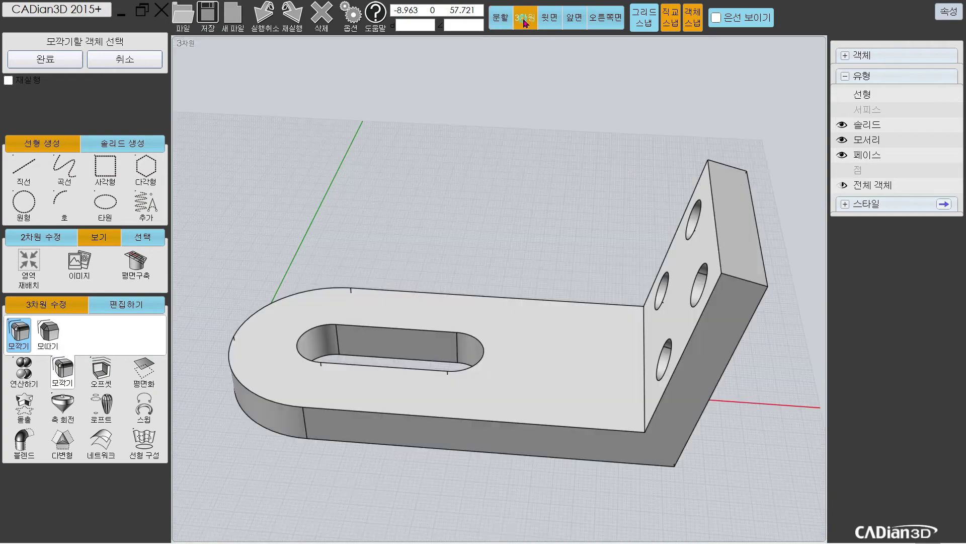
click(747, 285)
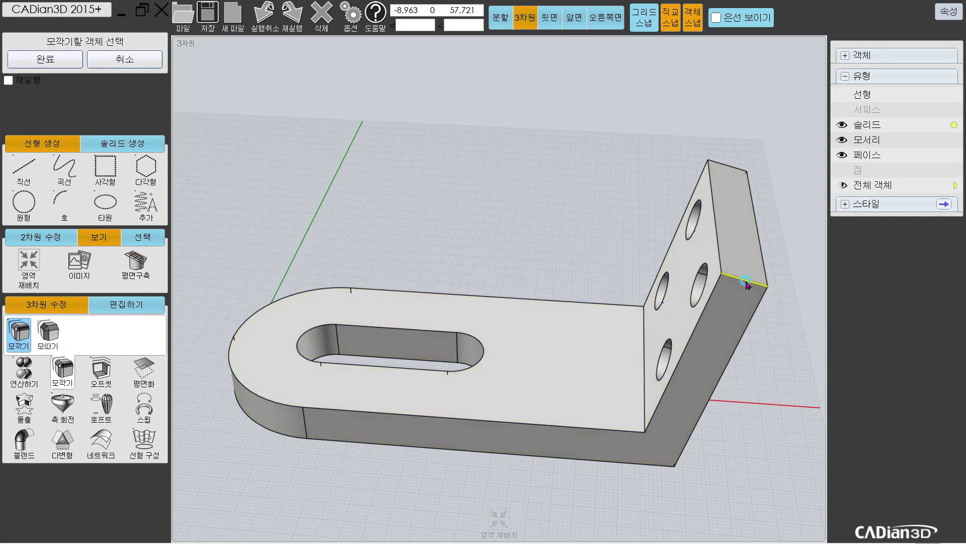
right_click(639, 144)
text(11)
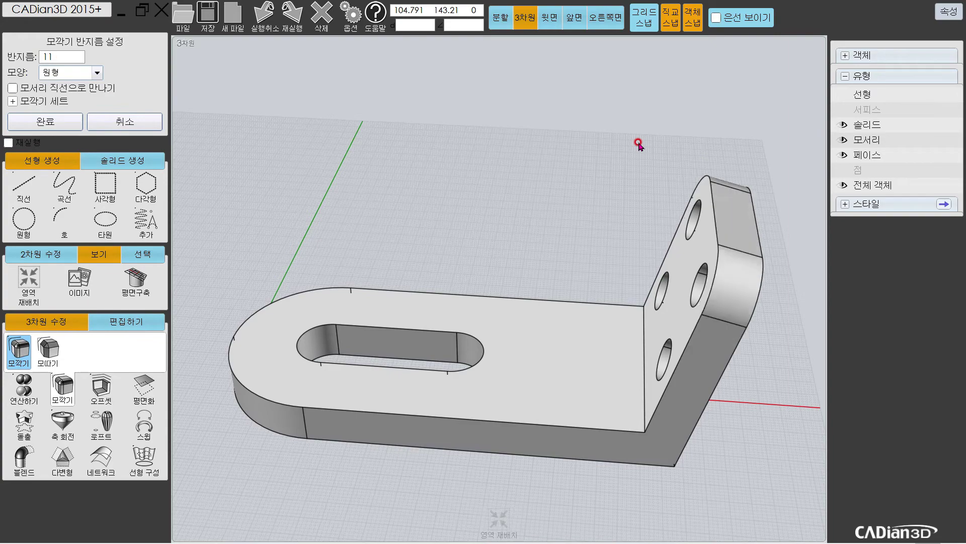
click(59, 122)
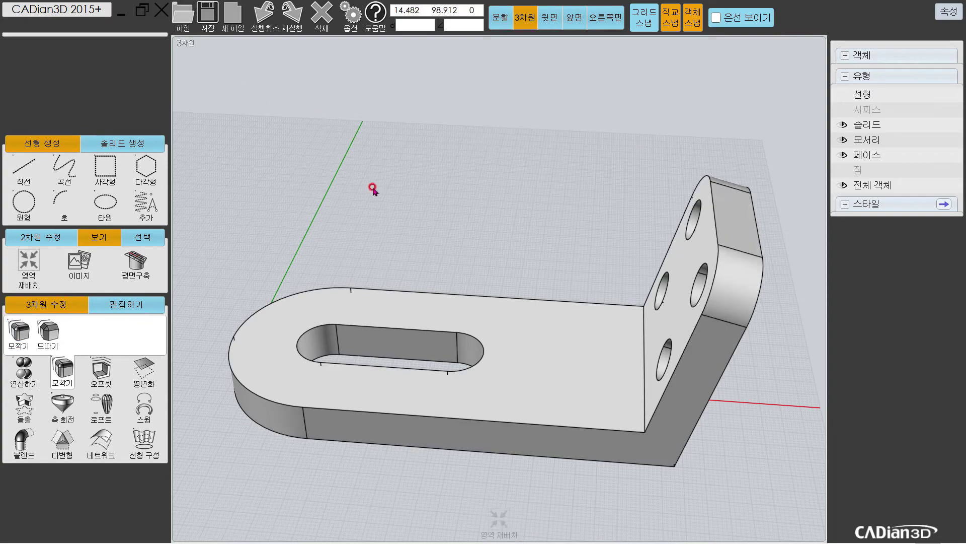
Check the rib on the reference drawing, then show the curves again and hide the bracket solid
middle_drag(375, 190, 434, 195)
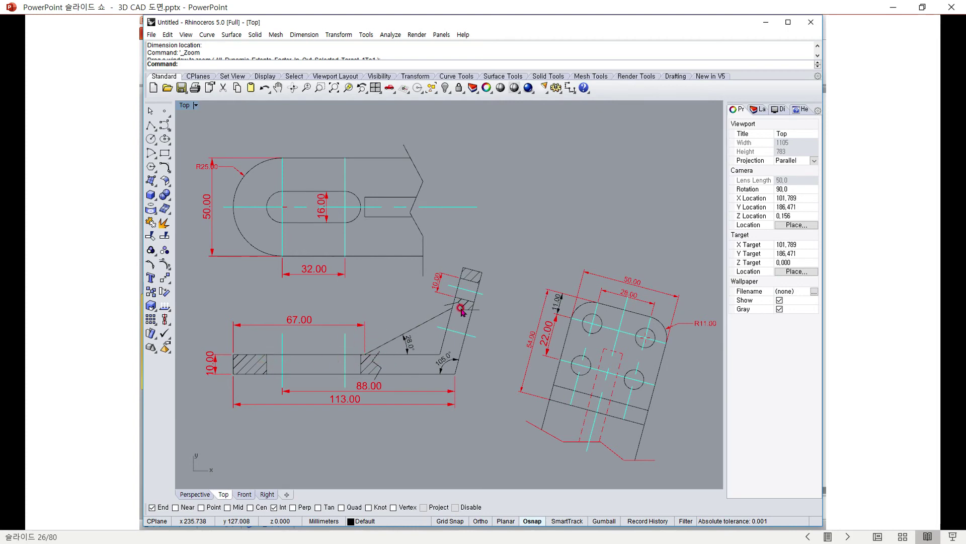
key(alt+Tab)
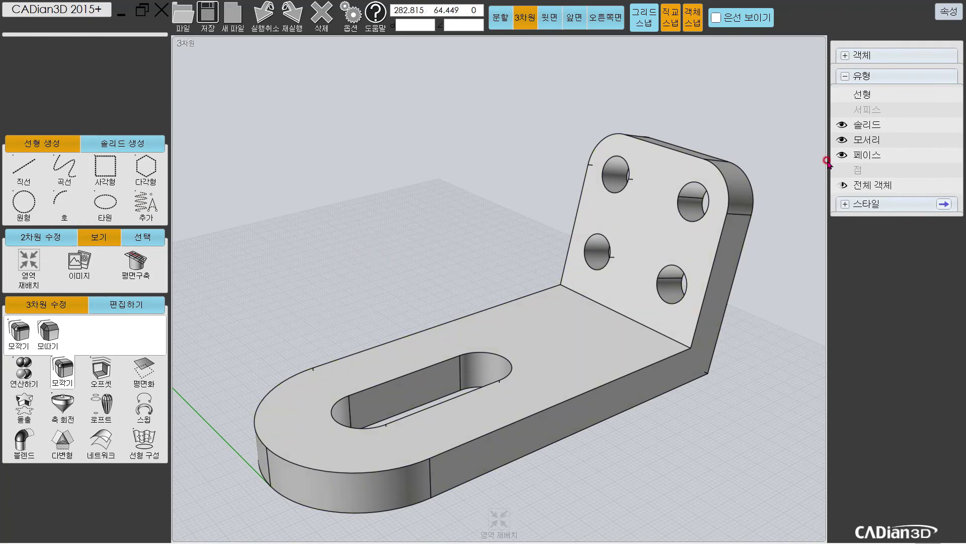
click(842, 94)
right_drag(559, 339, 587, 306)
click(836, 190)
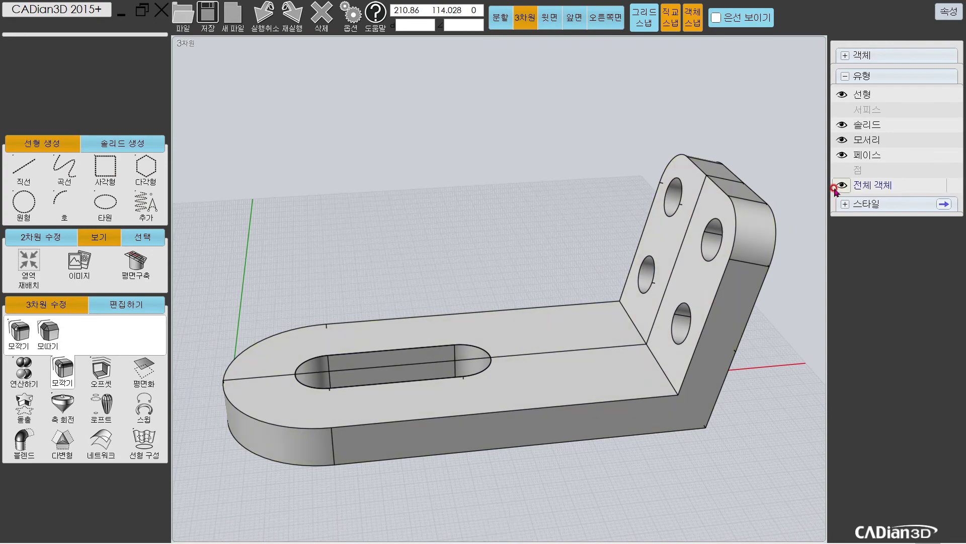
click(848, 134)
right_drag(643, 287, 596, 196)
Delete the leftover curves of the hole pattern, slot and outer profile, keeping only the bracket's inner profile line
drag(614, 124, 795, 444)
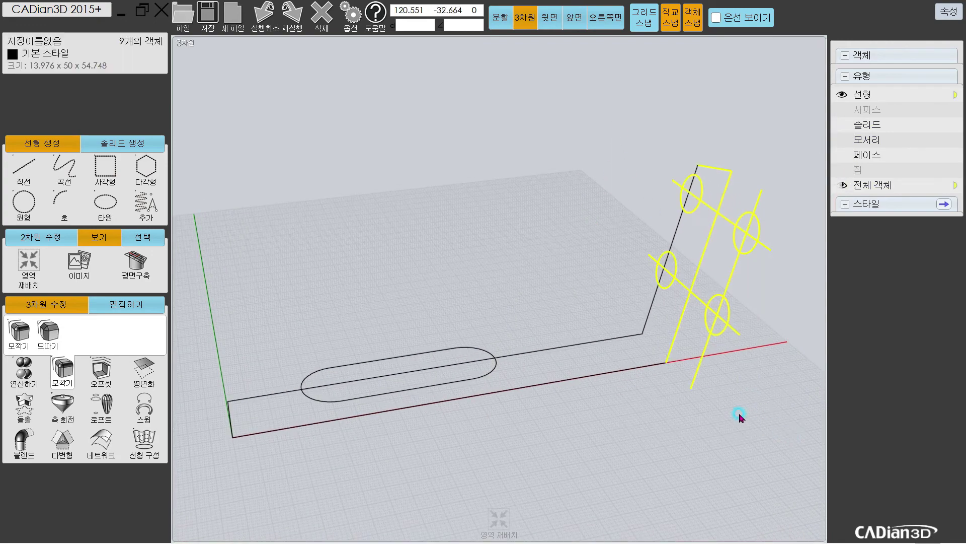
key(Delete)
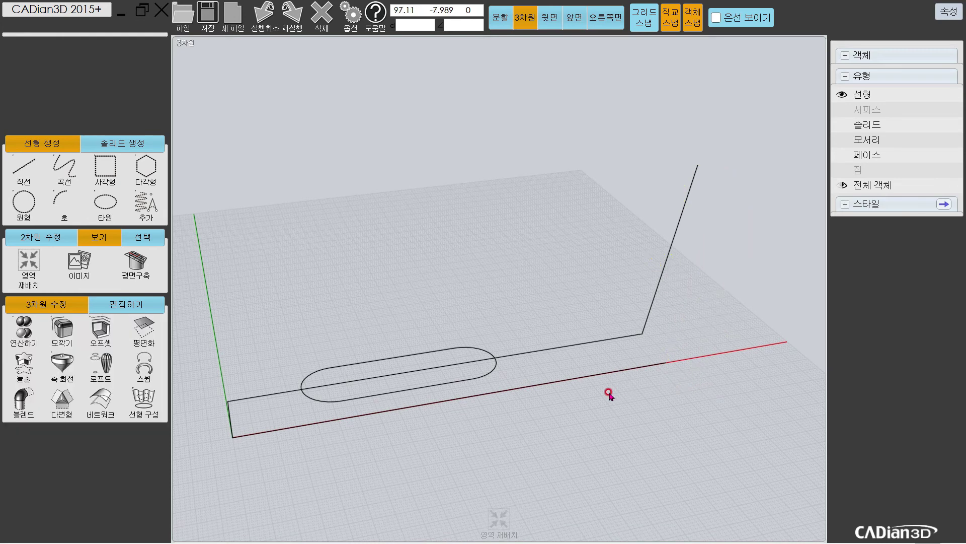
click(420, 355)
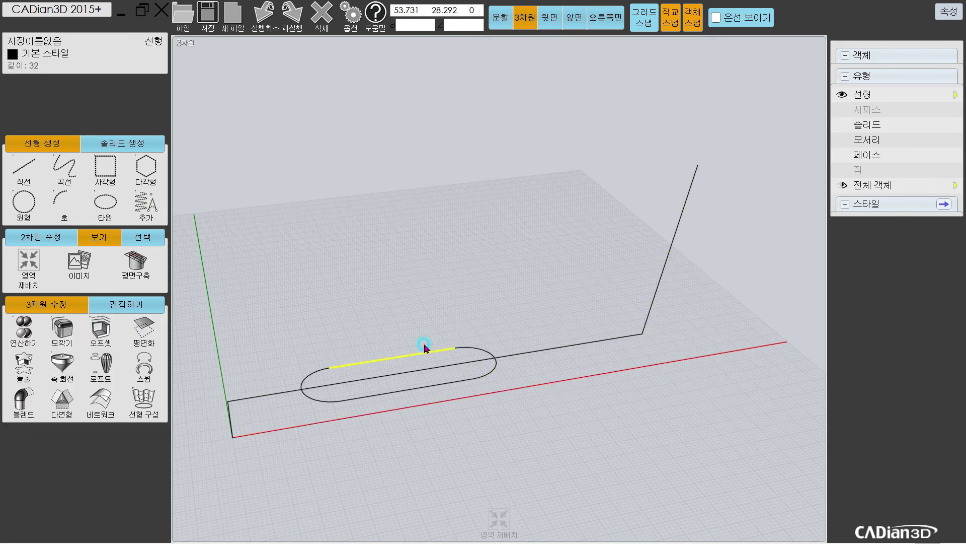
drag(275, 311, 539, 433)
key(Delete)
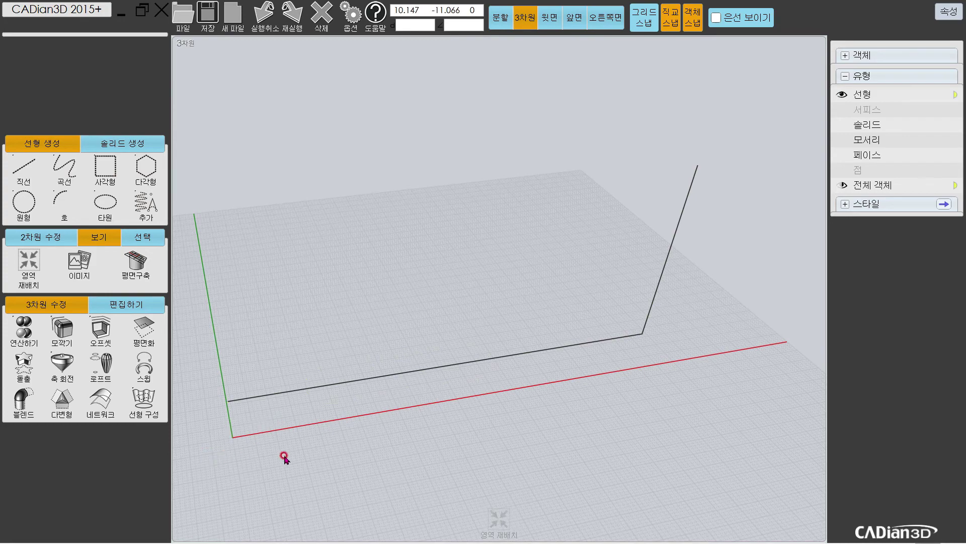
mouse_move(281, 453)
right_down()
mouse_move(265, 406)
mouse_move(271, 423)
mouse_move(297, 374)
right_up()
drag(262, 380, 208, 440)
In the front view, draw a vertical line about 17 long upward from the free end of the base's top line
click(574, 17)
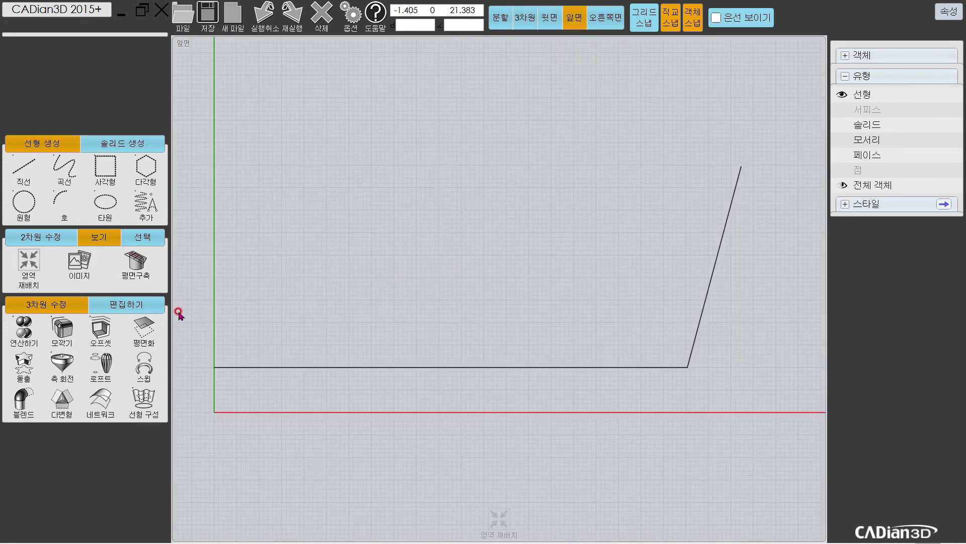
click(29, 174)
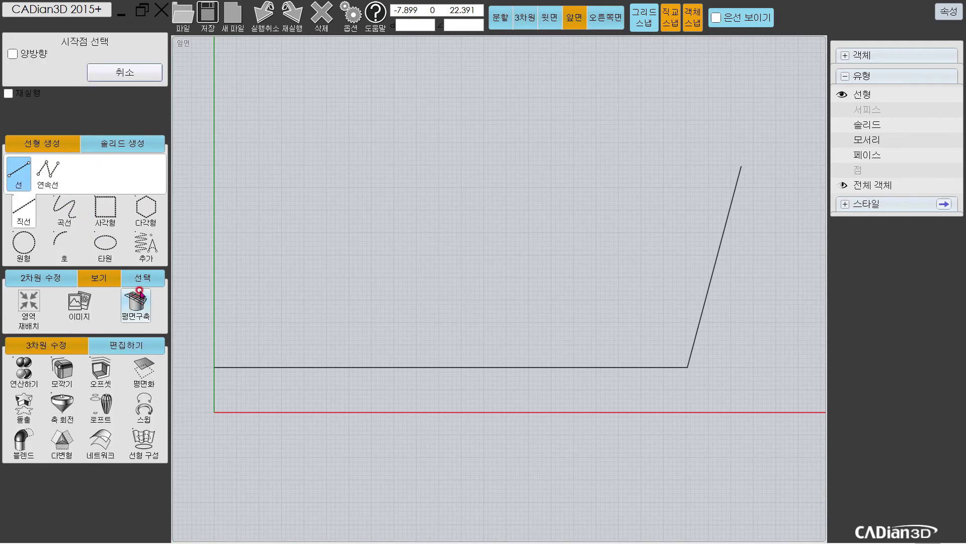
click(214, 367)
click(214, 289)
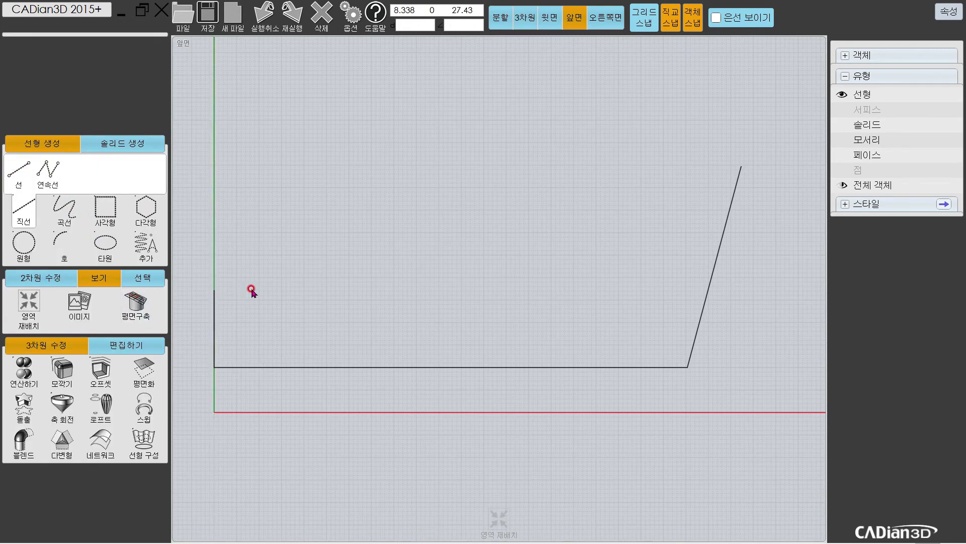
key(Return)
key(Escape)
Offset the short vertical line by 67 toward the upright to mark where the rib starts
click(215, 308)
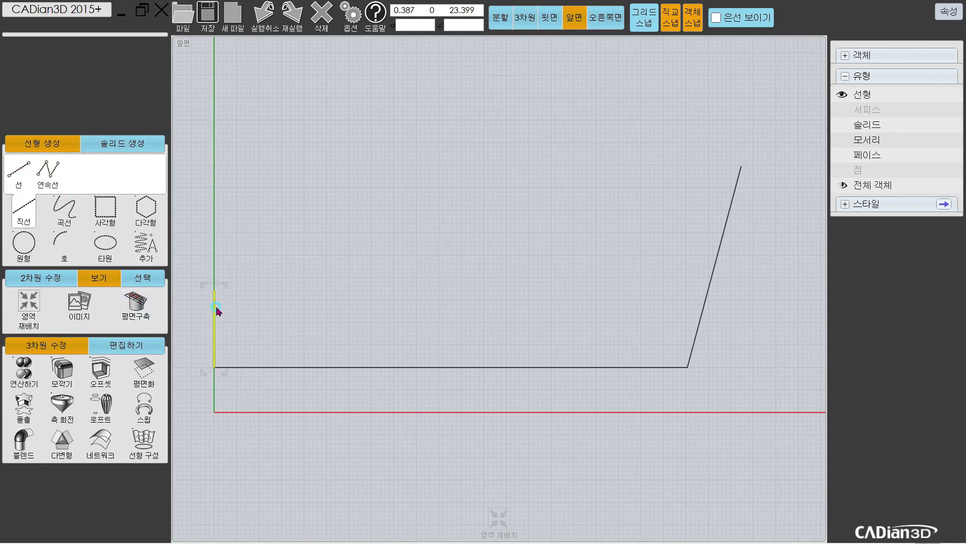
right_click(225, 351)
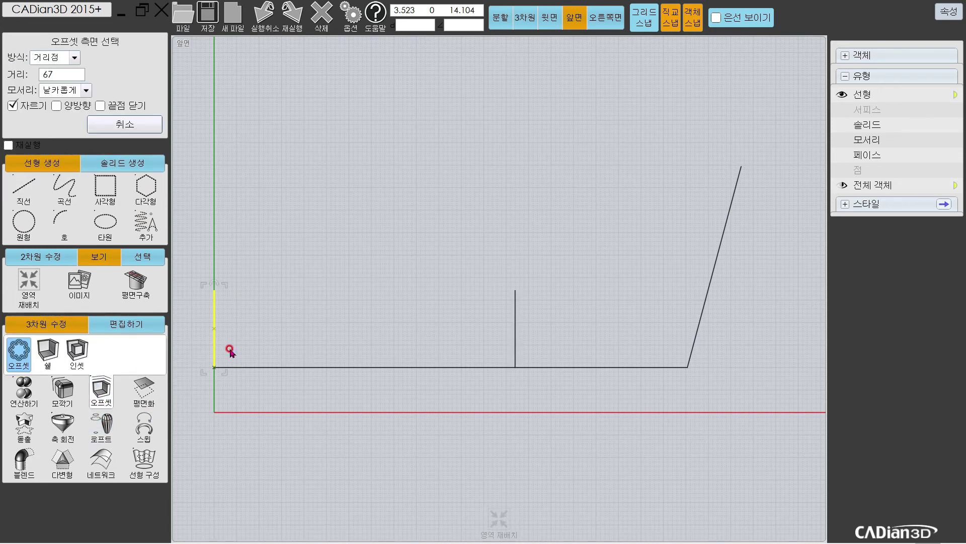
click(617, 248)
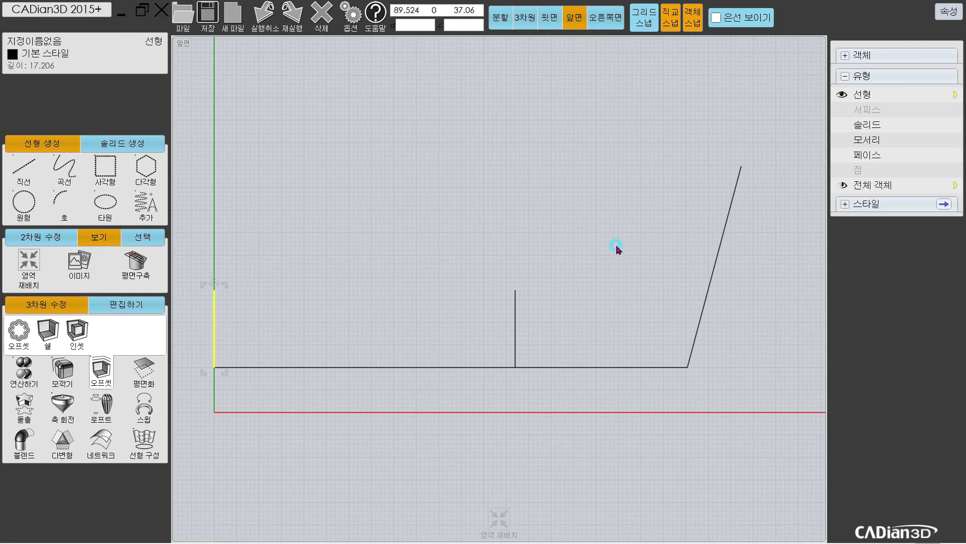
Draw the rib's sloped line at 28° from the foot of the offset marker line to the inclined upright, and delete the marker line
click(23, 169)
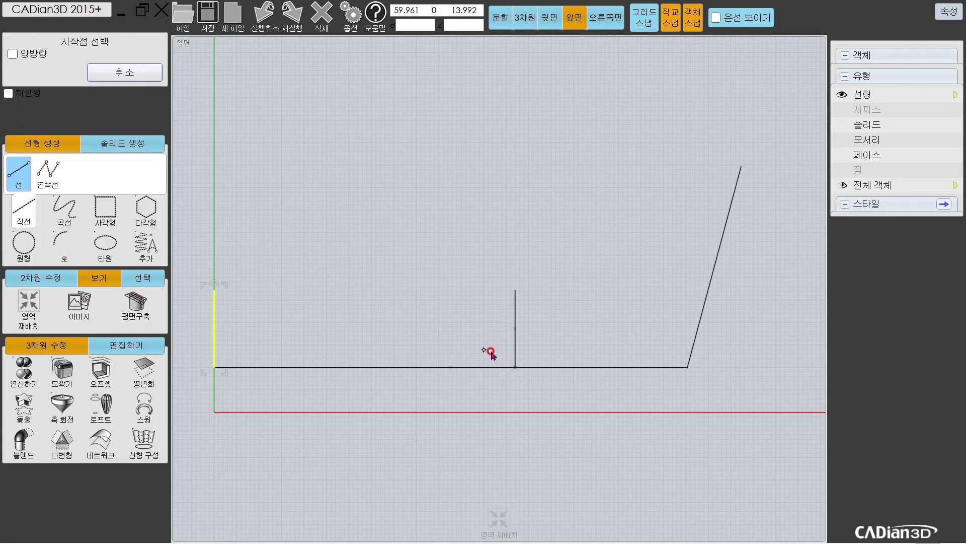
click(515, 367)
click(609, 291)
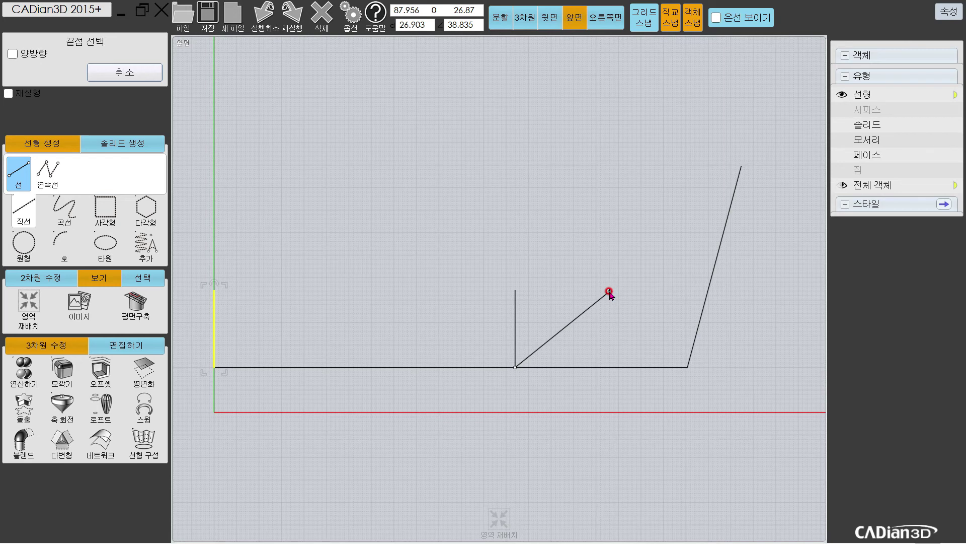
text(<28)
key(Return)
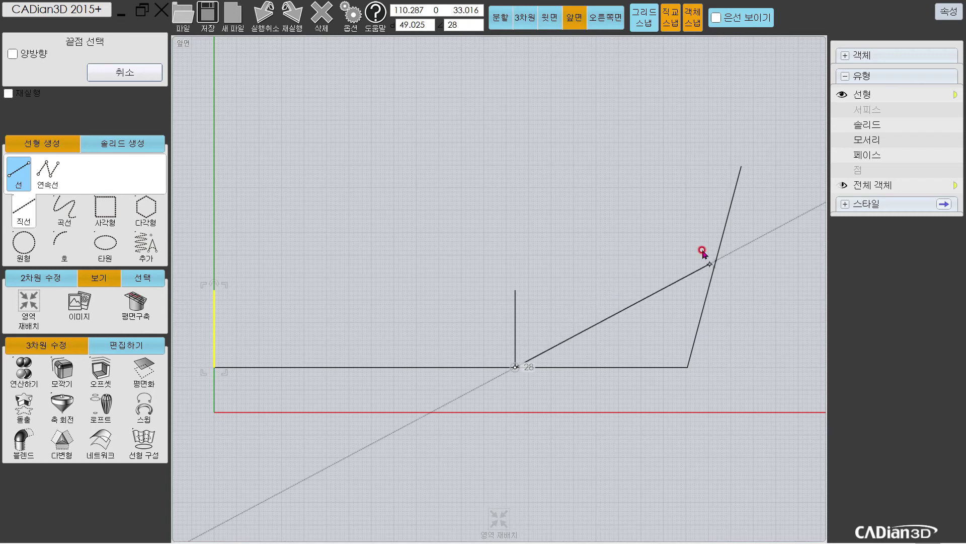
click(722, 260)
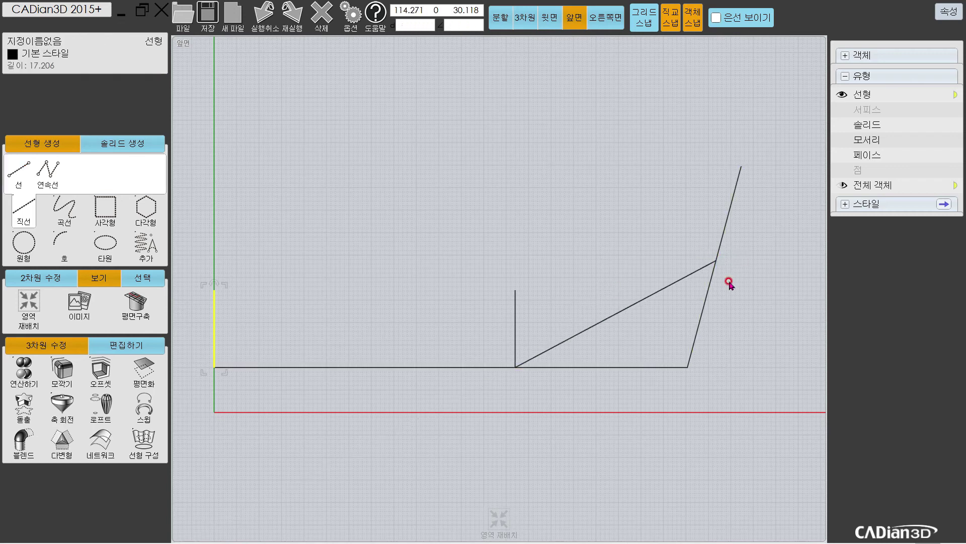
click(515, 285)
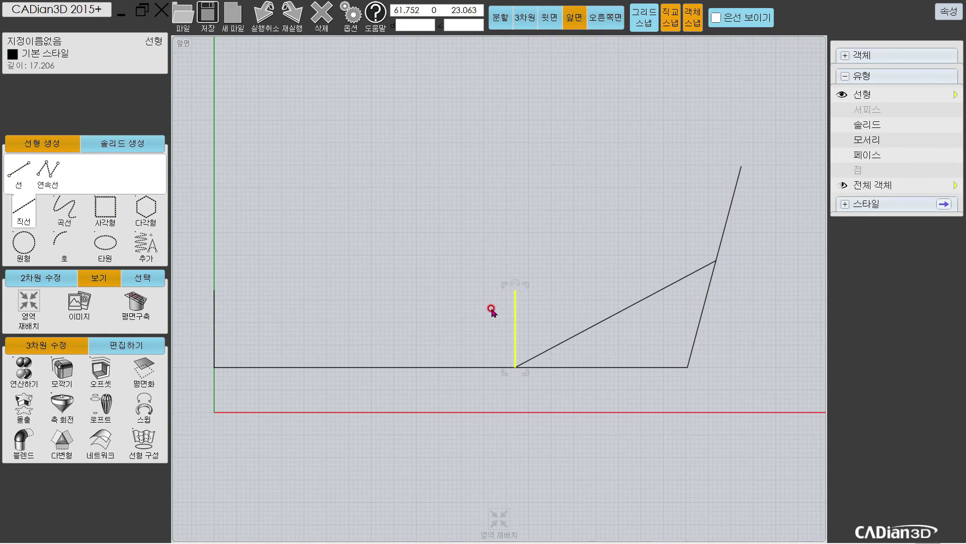
key(Delete)
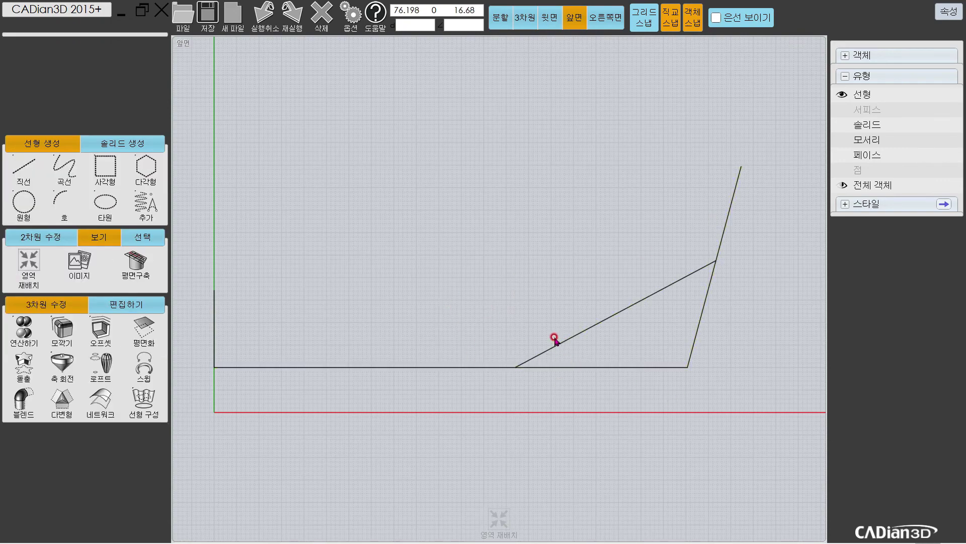
Trim the inner profile line against the sloped line, removing the outer portions so only the closed rib triangle remains
drag(760, 255, 523, 396)
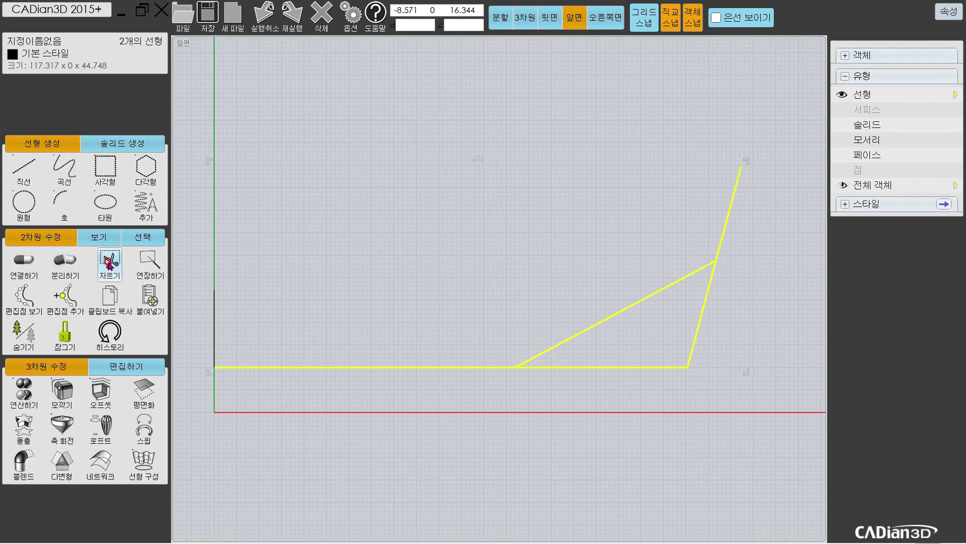
click(109, 263)
key(Return)
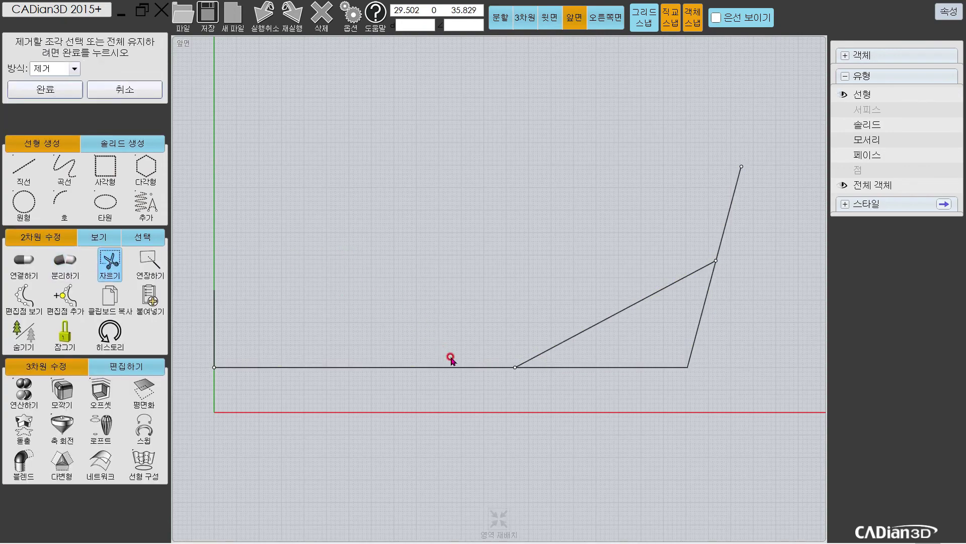
click(720, 238)
key(Return)
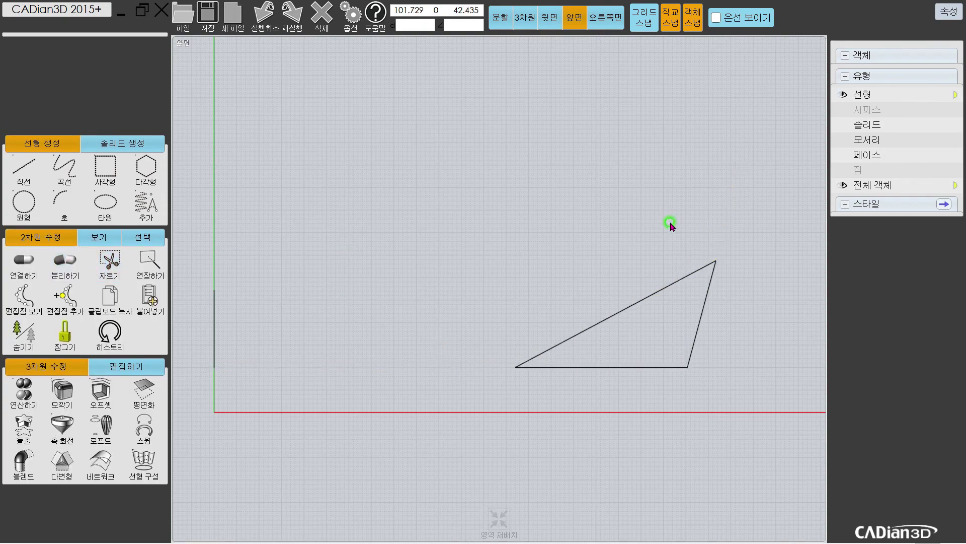
Select the rib triangle with the bracket solid shown in the 3D view, and check the rib's width on the reference drawing
drag(407, 209, 773, 409)
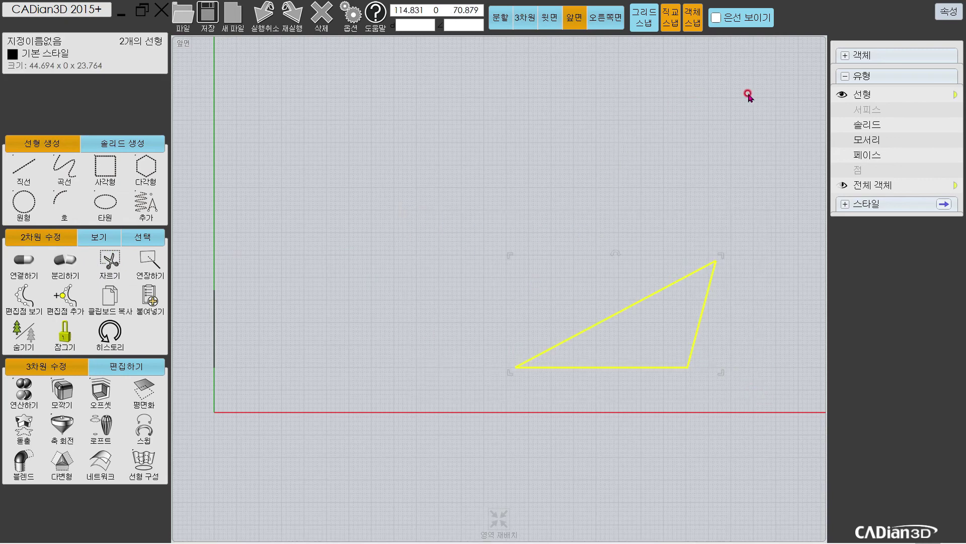
click(842, 124)
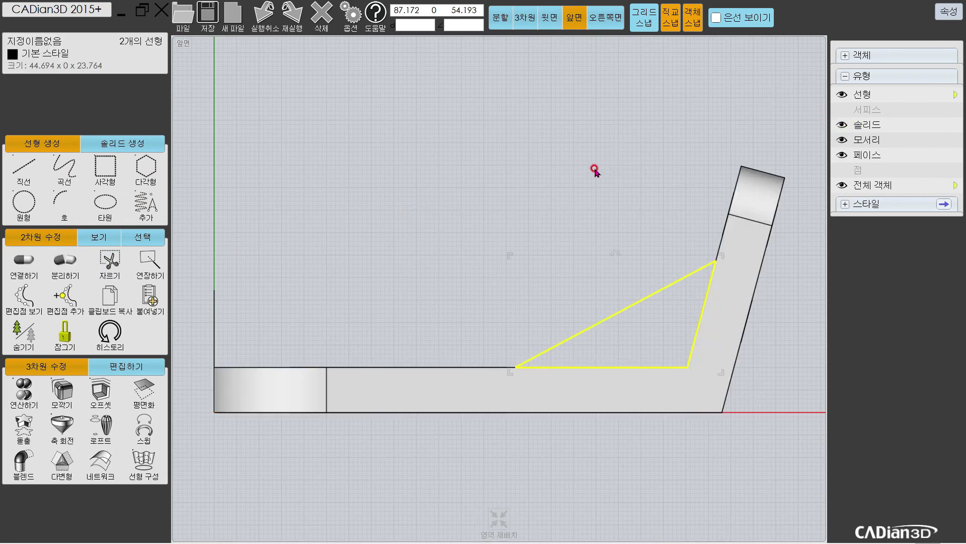
click(517, 25)
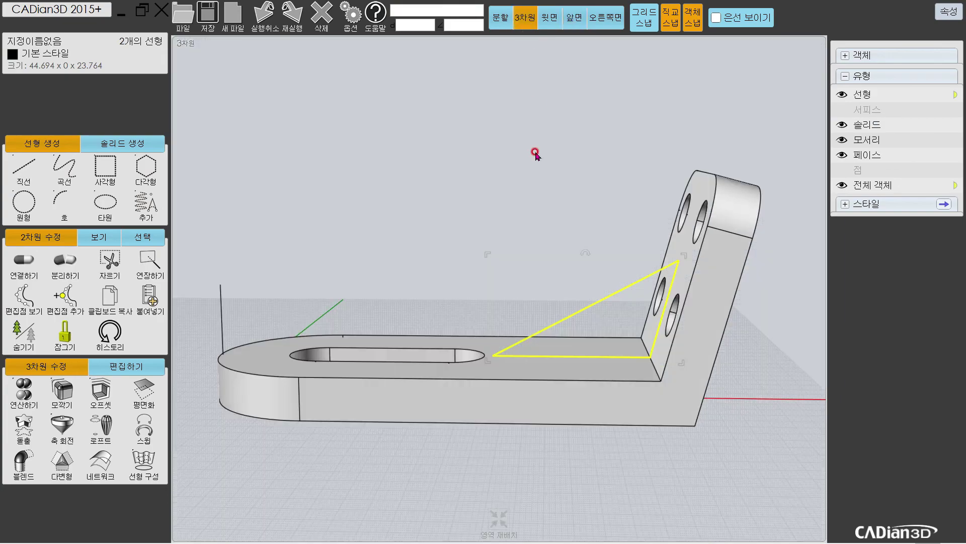
scroll(484, 216, up, 2)
key(alt+Tab)
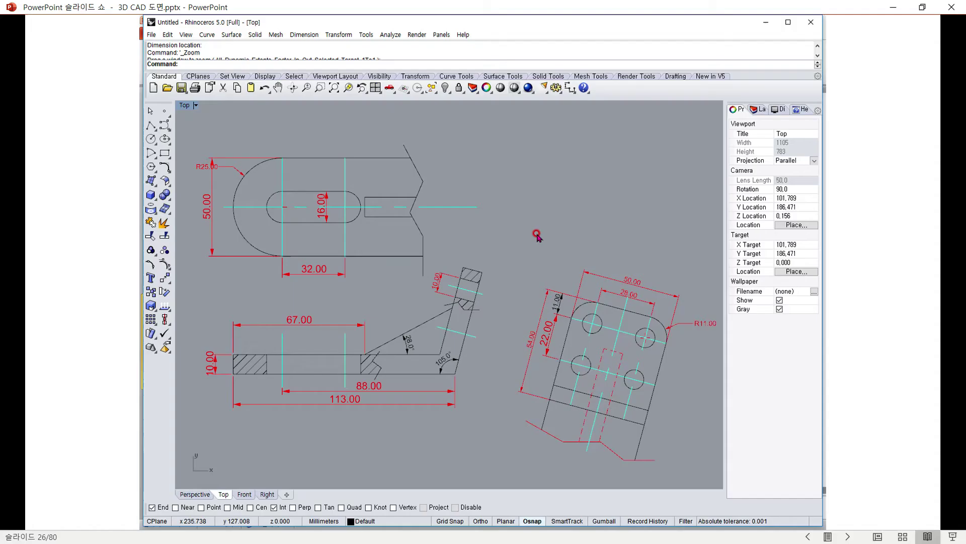
key(alt+Tab)
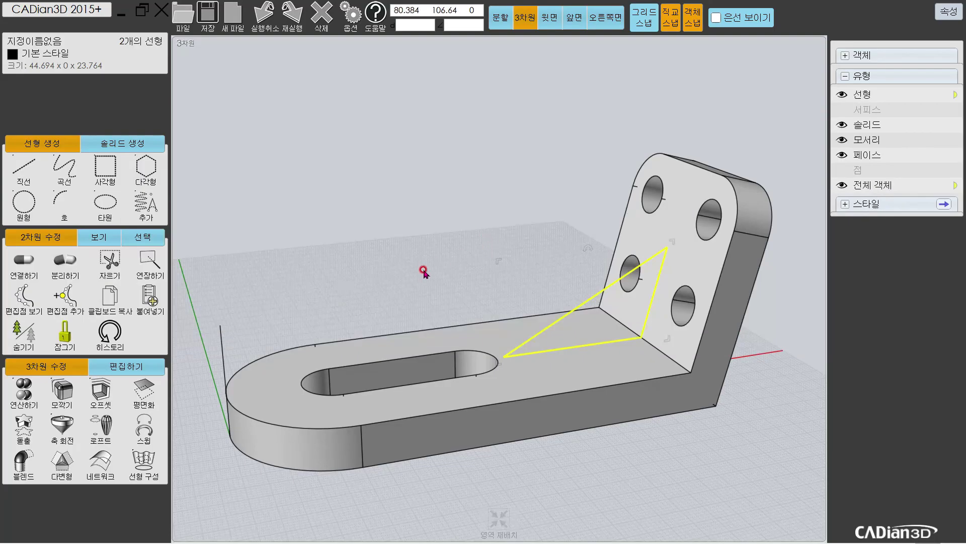
Extrude the rib triangle by 5 in both directions with closed ends, and clear the selection
click(23, 428)
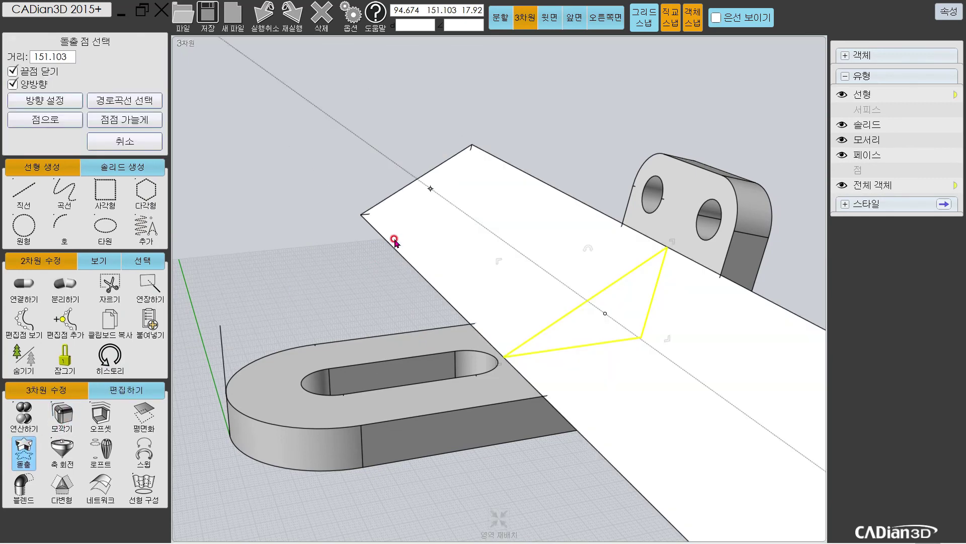
text(5)
key(Return)
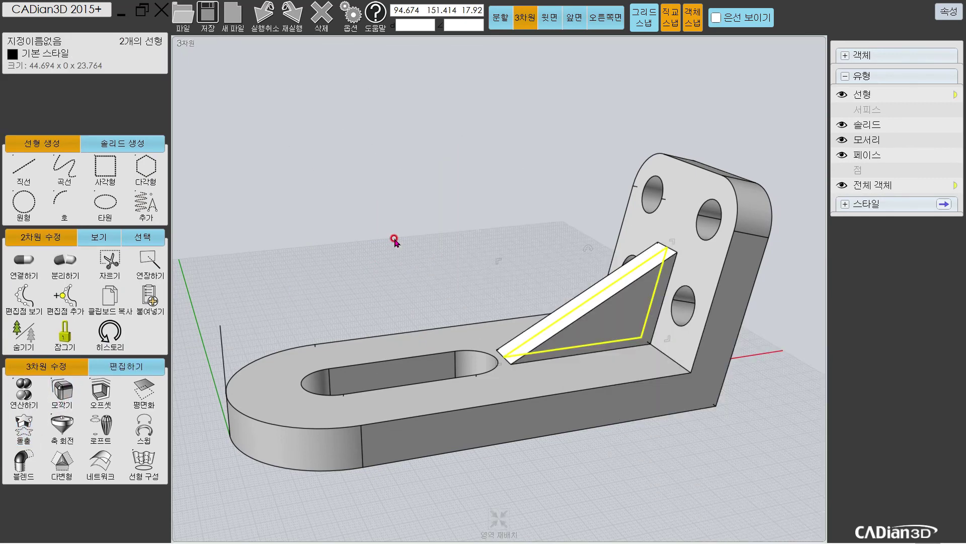
click(396, 242)
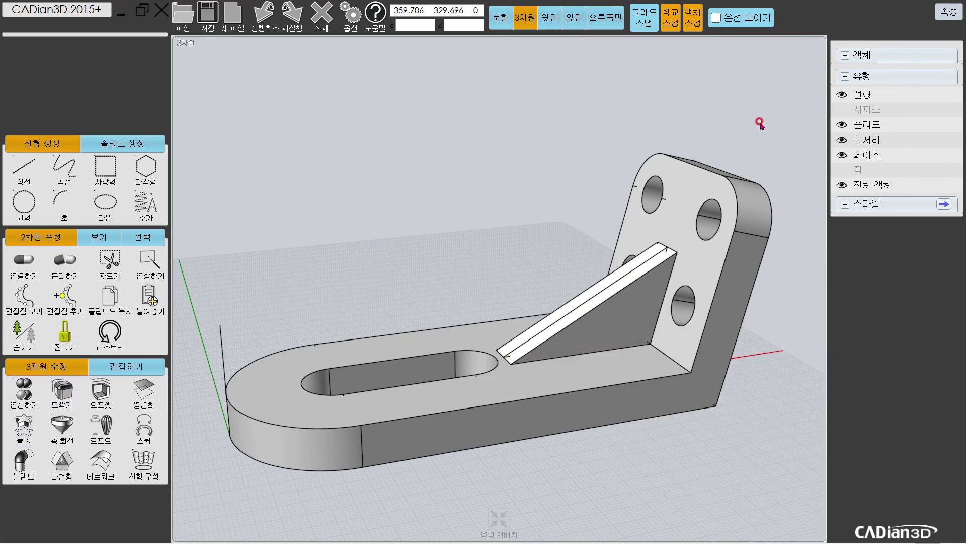
Hide the solids, delete all remaining curves including the rib triangle and the short vertical line, and show the solids again
click(844, 185)
drag(424, 234, 772, 393)
drag(200, 267, 746, 442)
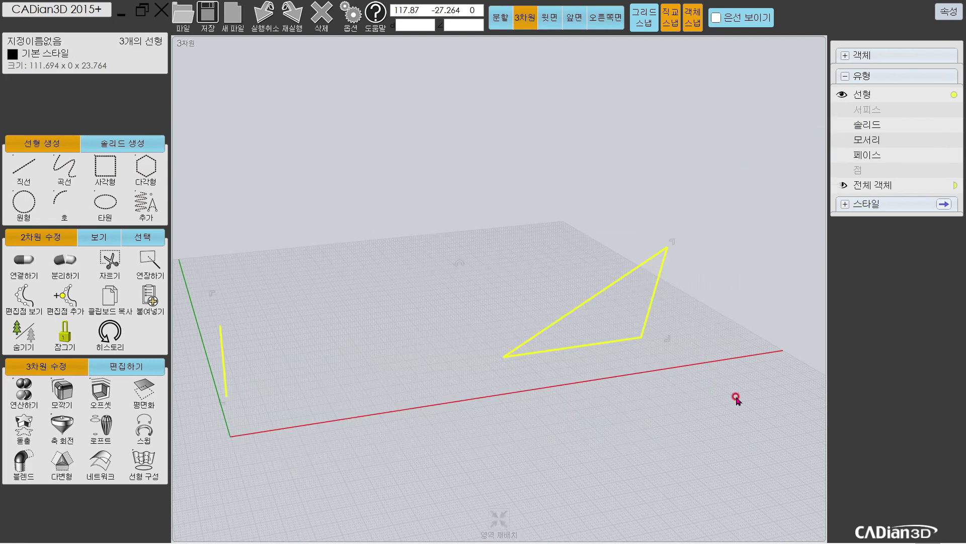
key(Delete)
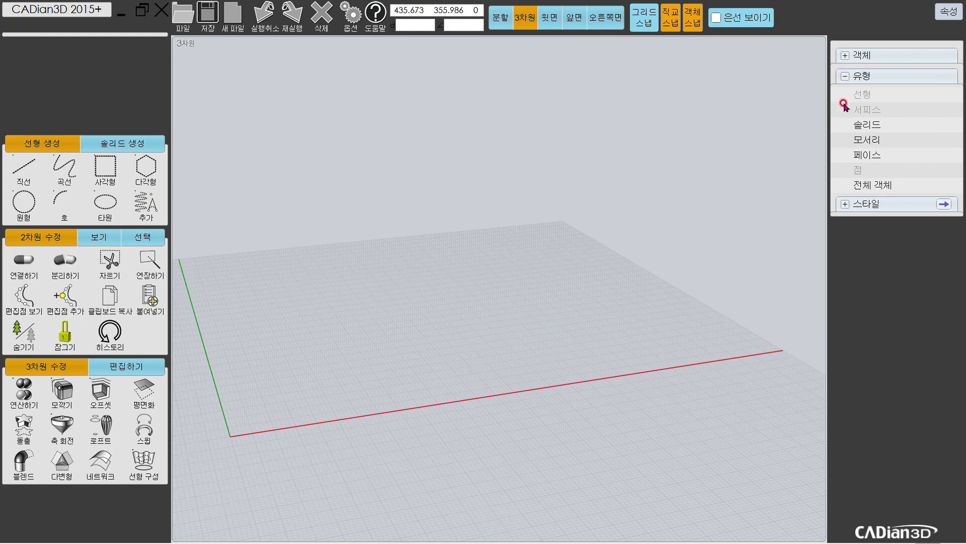
click(842, 124)
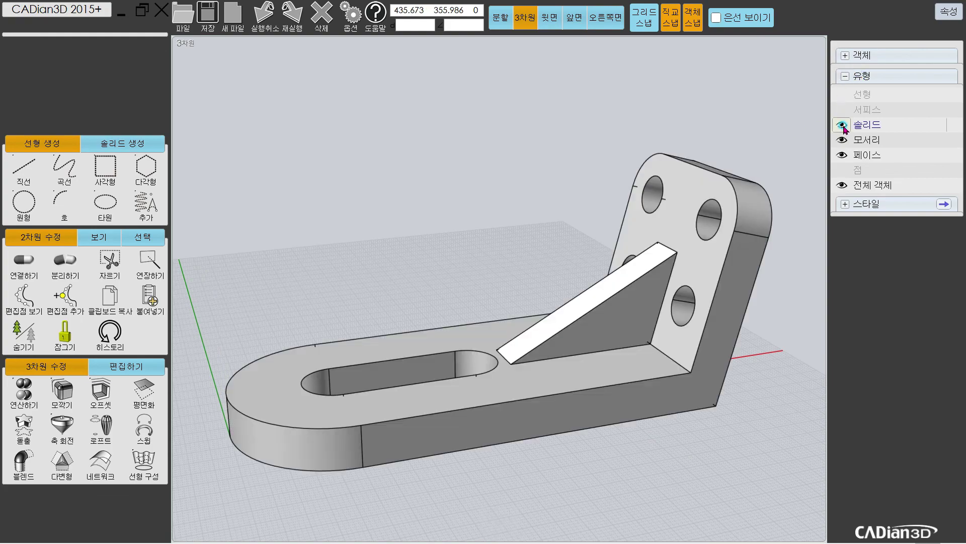
Unite the bracket body and the rib into one solid with a Boolean union
click(23, 393)
click(45, 392)
click(639, 242)
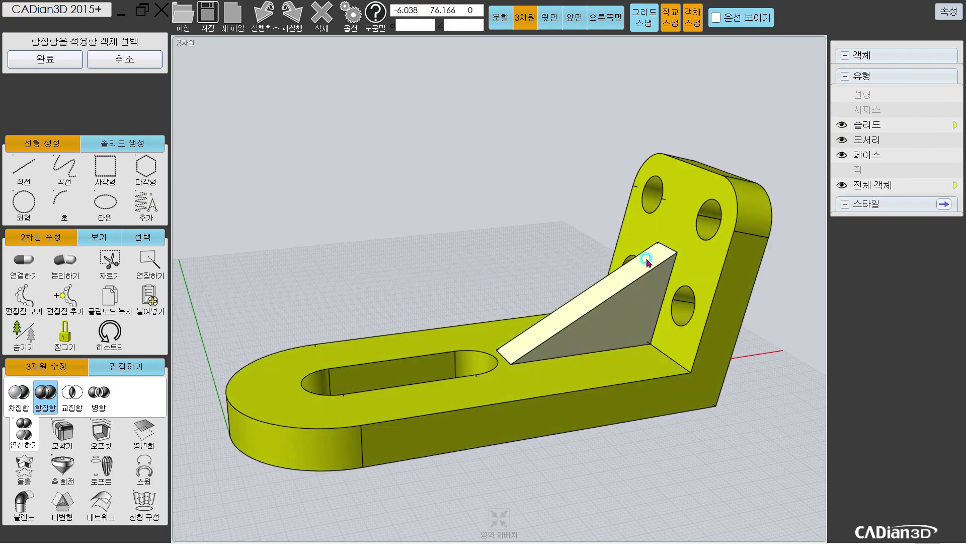
click(646, 259)
key(Return)
mouse_move(522, 275)
right_down()
mouse_move(502, 197)
mouse_move(589, 259)
mouse_move(512, 217)
mouse_move(561, 287)
mouse_move(695, 254)
mouse_move(614, 276)
mouse_move(475, 249)
mouse_move(428, 282)
mouse_move(430, 244)
mouse_move(693, 281)
mouse_move(671, 295)
mouse_move(593, 311)
mouse_move(548, 302)
mouse_move(533, 285)
right_up()
click(622, 237)
click(431, 243)
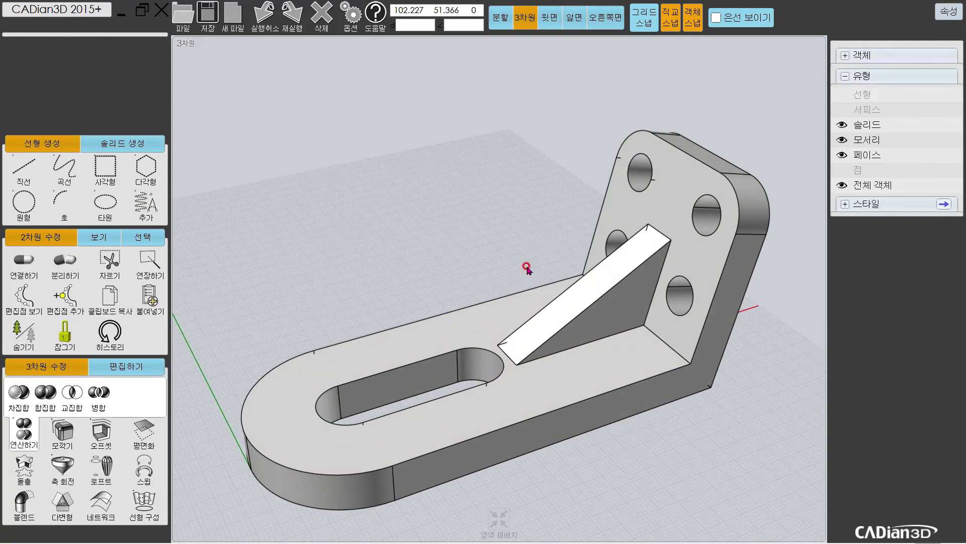